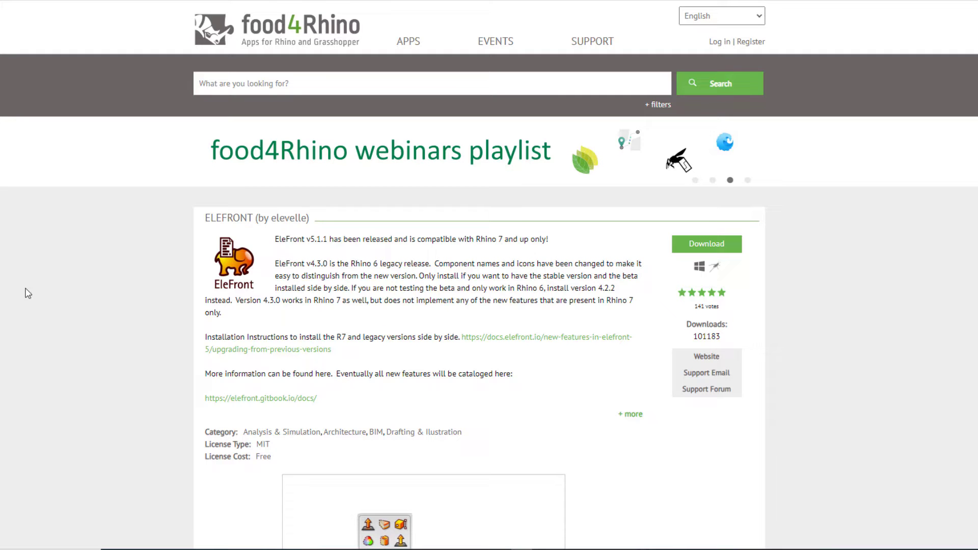
# - Look through the food4Rhino pages of the EleFront, Voxeltools and Block Edit New plug-ins
pyautogui.scroll(-5, 28, 293)
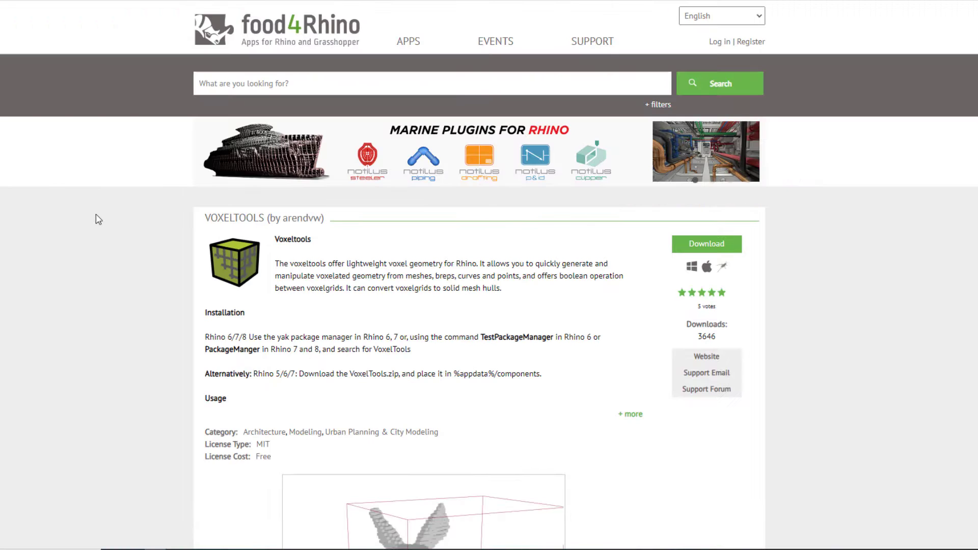
pyautogui.scroll(-7, 97, 220)
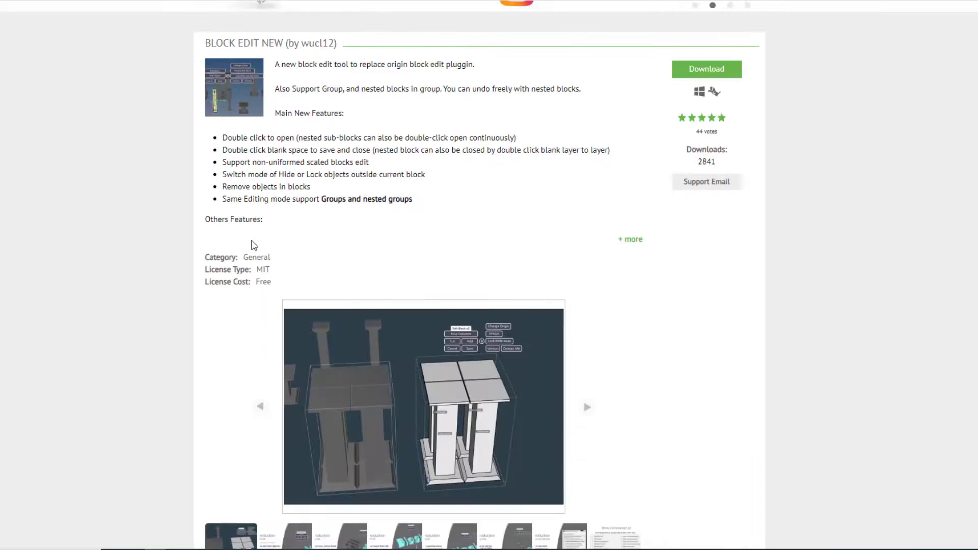
pyautogui.scroll(3, 255, 248)
pyautogui.scroll(-5, 254, 260)
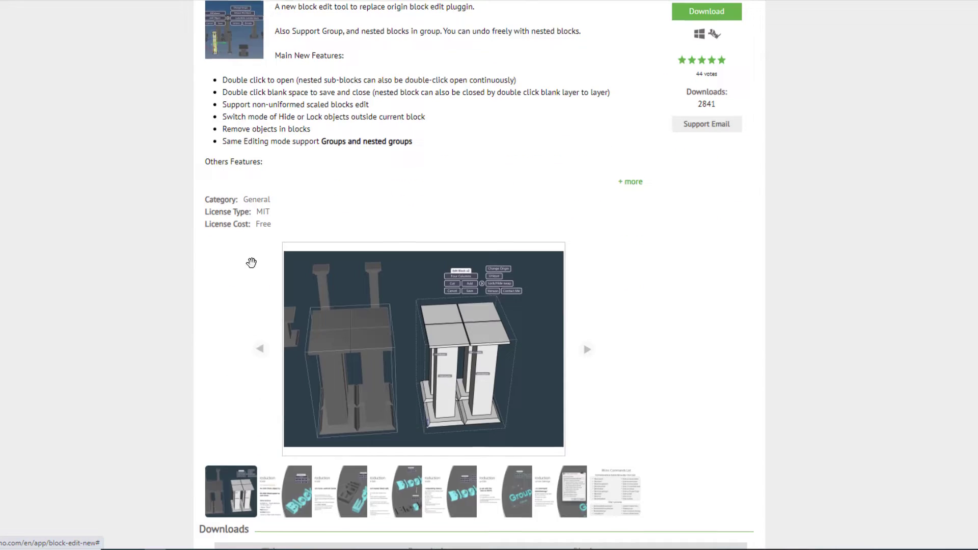
pyautogui.scroll(3, 253, 265)
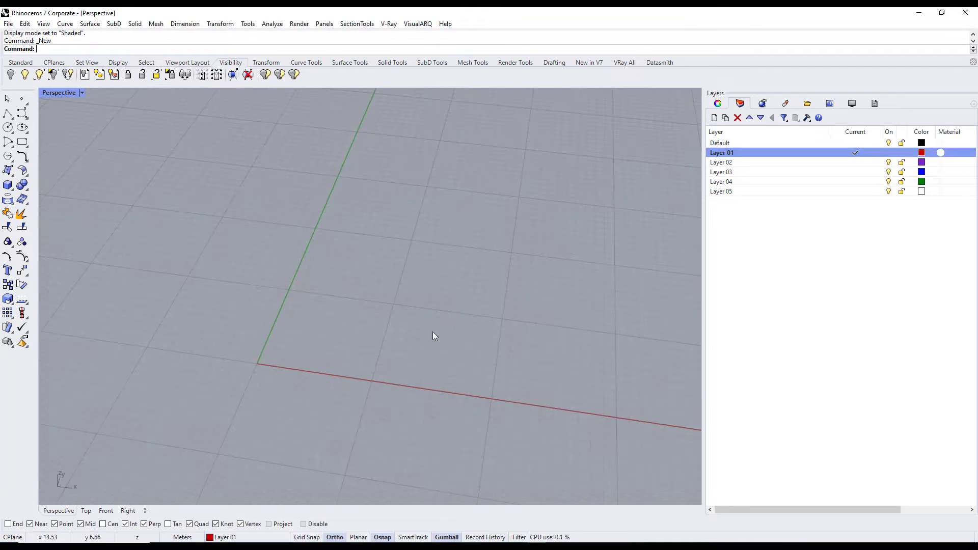
# - Start a polyline near the origin in Rhino and give its first segment a length of 120 m
pyautogui.click(7, 113)
pyautogui.click(272, 366)
pyautogui.write('120')
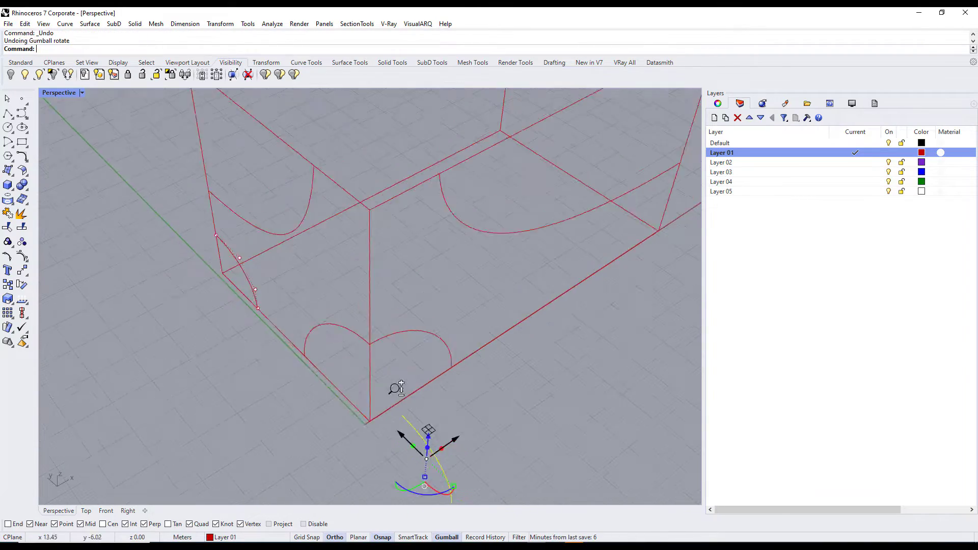
# - Adjust a control point of the box's face curve and align the box-edge points with SetPt in the Top and Front views
pyautogui.click(346, 374)
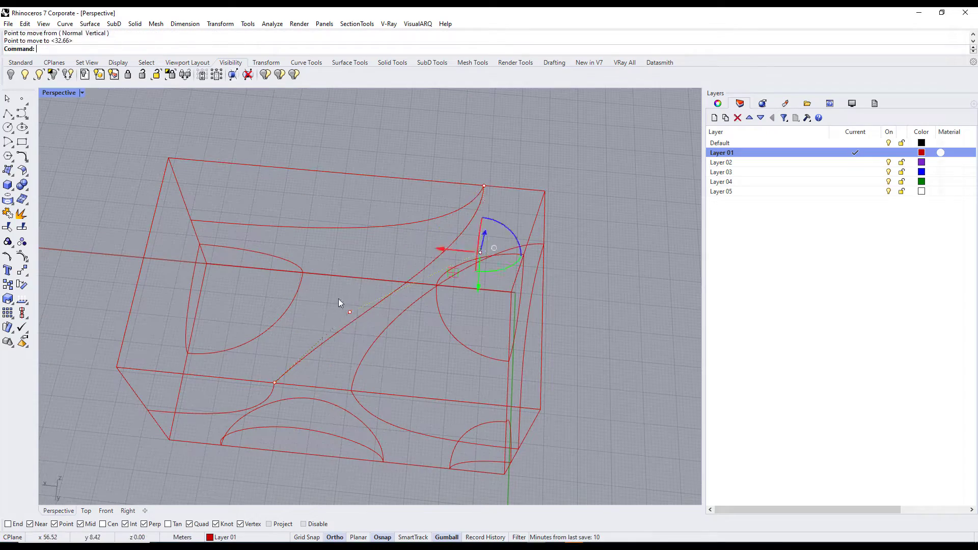
pyautogui.moveTo(338, 299); pyautogui.dragTo(349, 316)
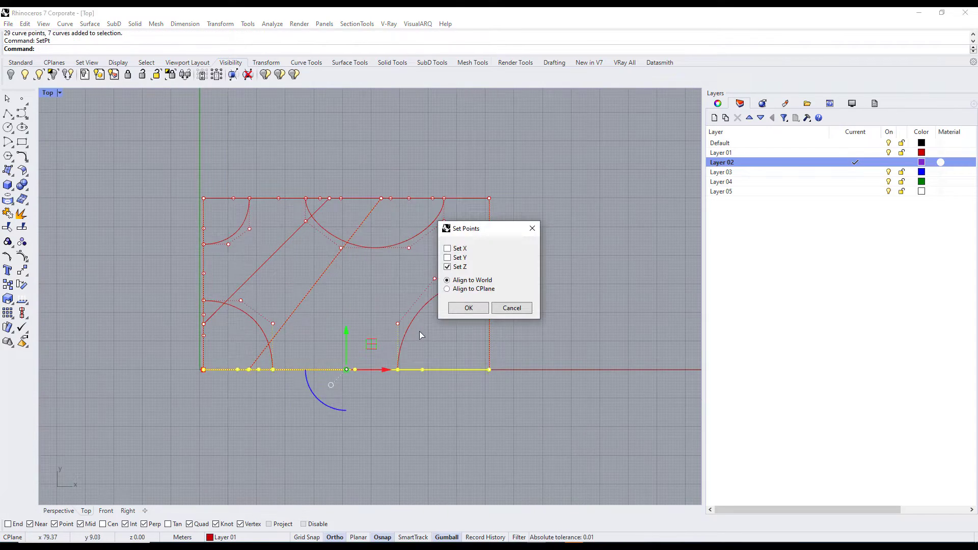
pyautogui.press('Return')
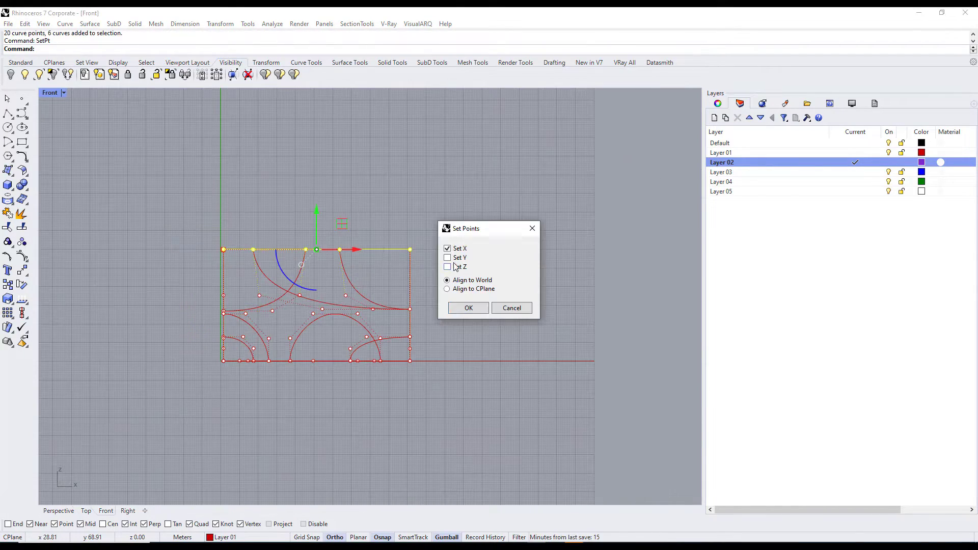
pyautogui.press('Return')
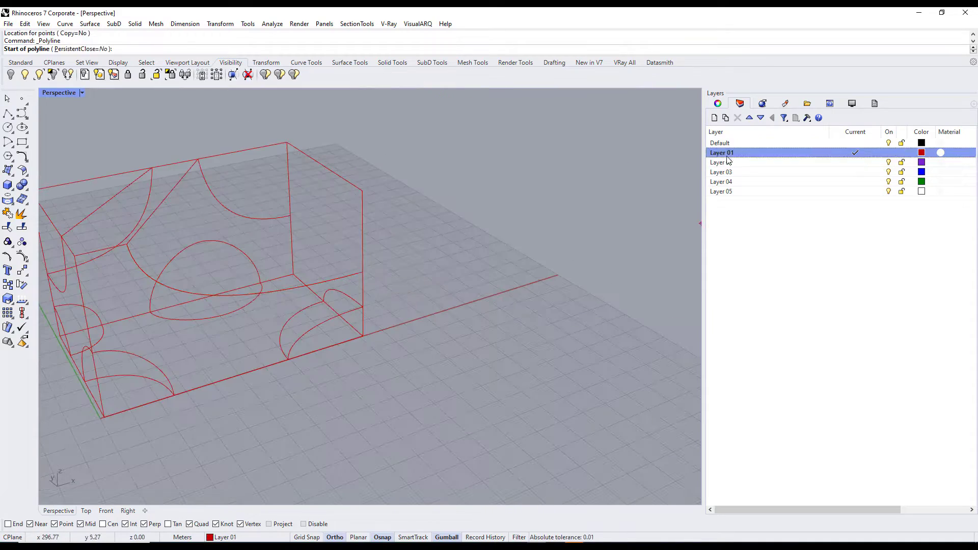
# - Rename Layer 01 to crvs and Layer 02 to mass, and make the mass layer current
pyautogui.click(731, 153)
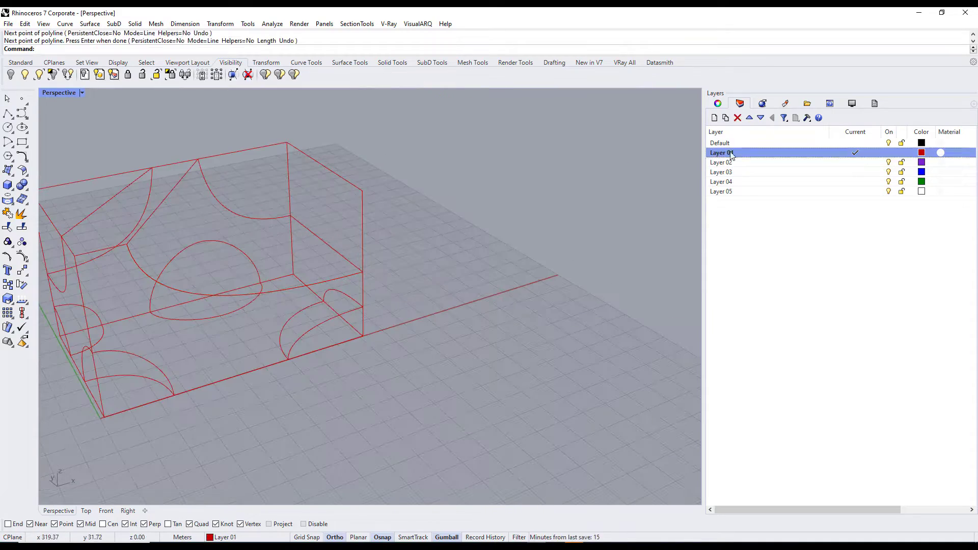
pyautogui.doubleClick(731, 162)
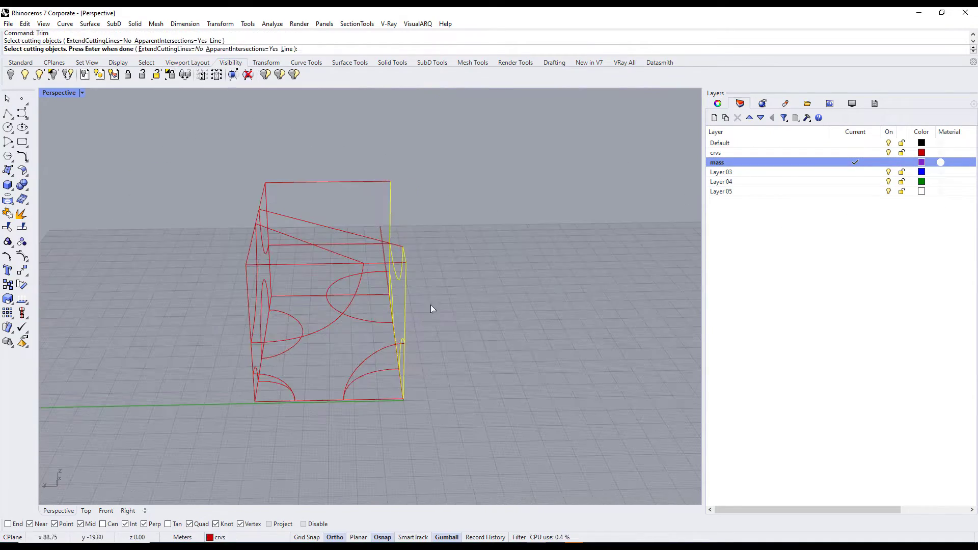
# - Trim the unneeded box edges at the arc notches, using the end-face curves as cutting objects
pyautogui.click(317, 344)
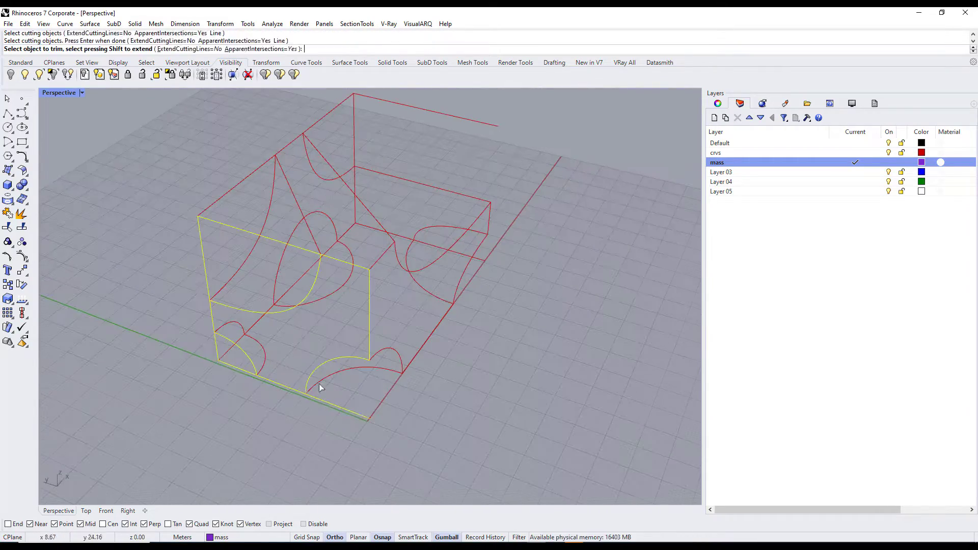
pyautogui.click(318, 383)
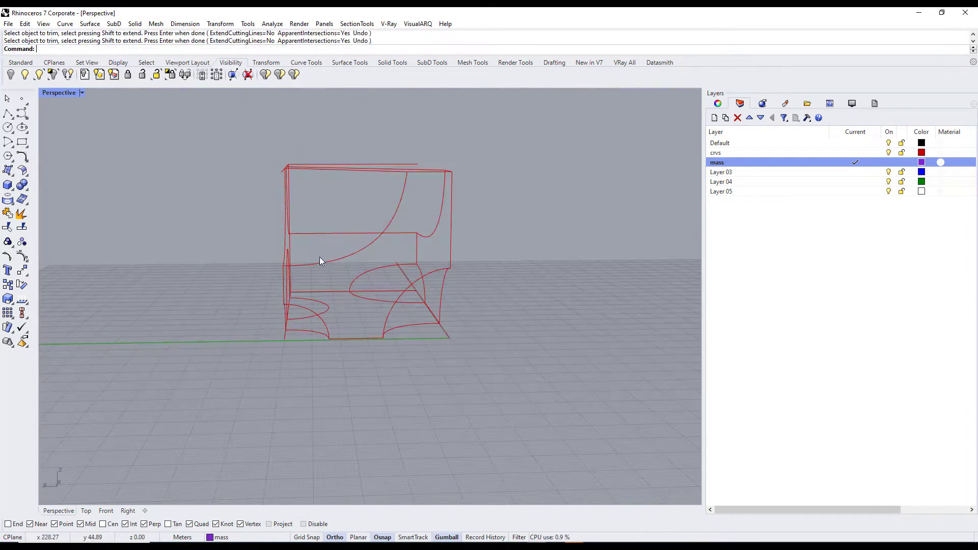
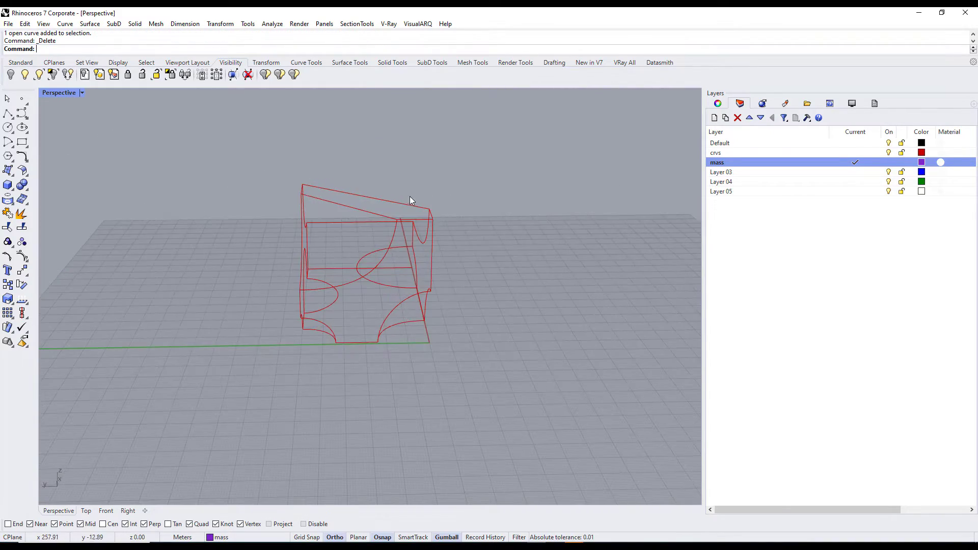
# - Try to create a planar surface from the curves of the long face beside the X axis
pyautogui.click(433, 270)
pyautogui.click(13, 174)
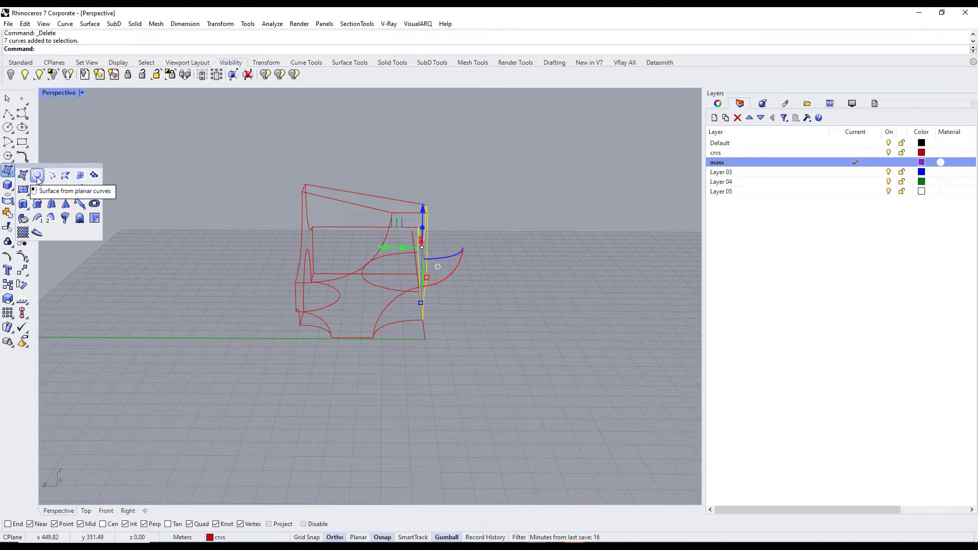
pyautogui.click(37, 175)
pyautogui.moveTo(321, 231); pyautogui.dragTo(309, 248, button='right')
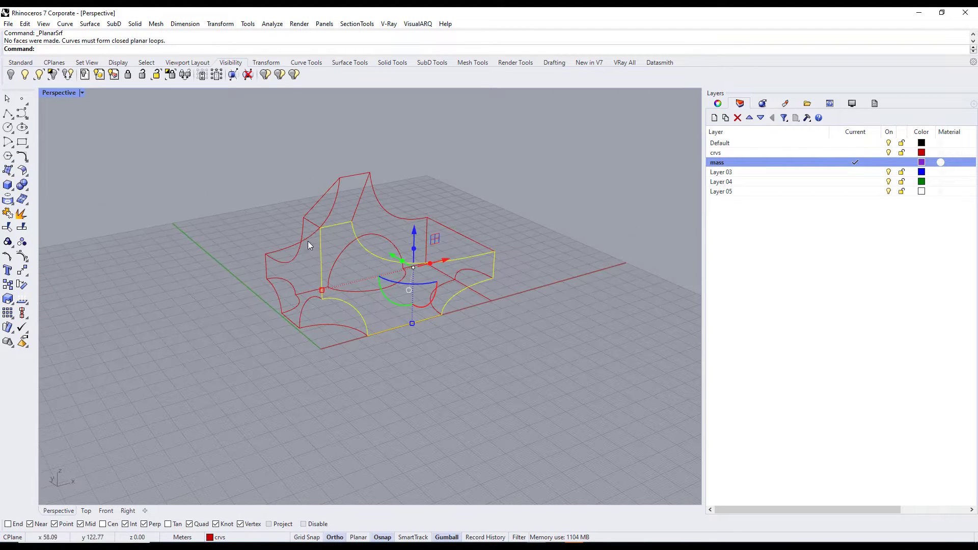
pyautogui.scroll(10, 352, 241)
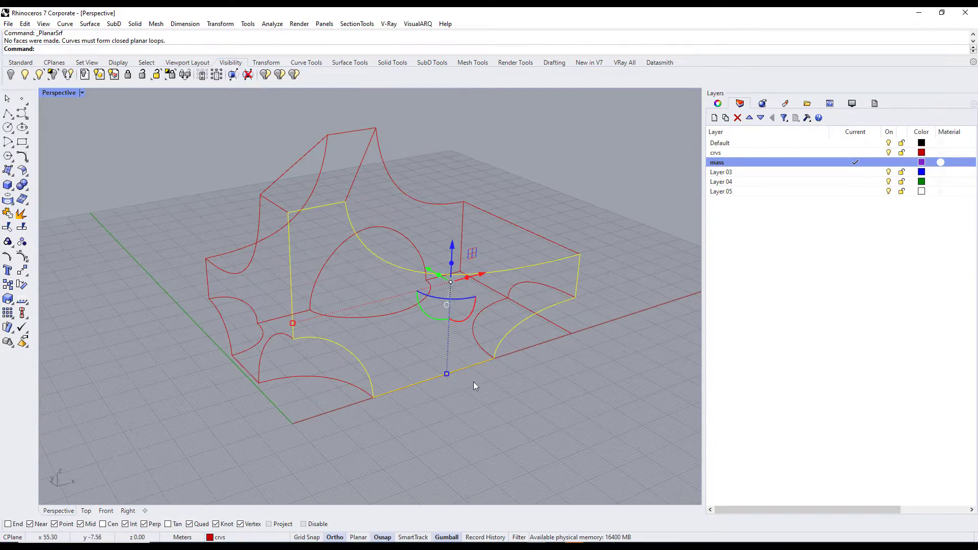
pyautogui.scroll(-8, 502, 356)
pyautogui.scroll(10, 468, 381)
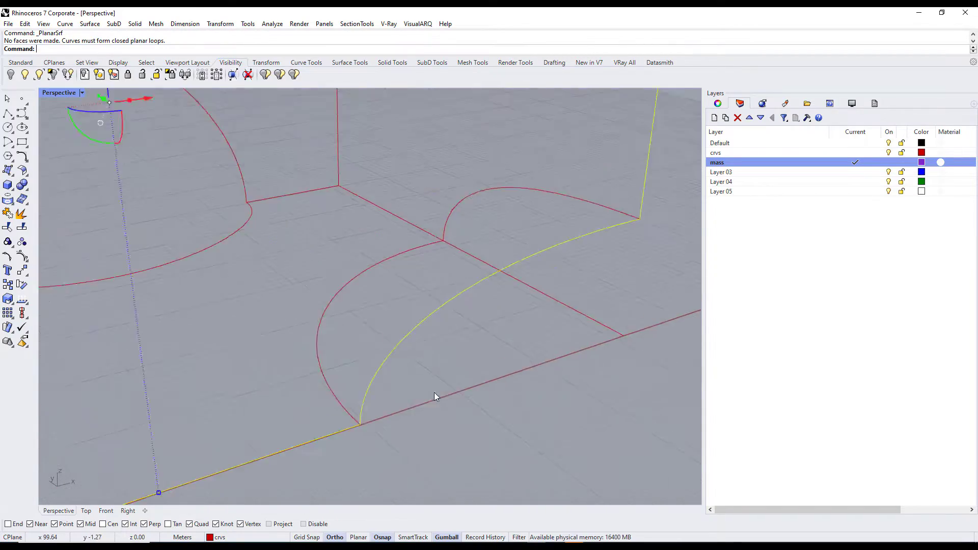
pyautogui.scroll(-2, 319, 442)
pyautogui.scroll(-5, 413, 351)
# - Join the curves of the long face and mark the joined curve's start point with CrvStart
pyautogui.hotkey('ctrl', 'j')
pyautogui.moveTo(266, 259); pyautogui.dragTo(270, 265, button='right')
pyautogui.write('CrvStart')
pyautogui.press('Return')
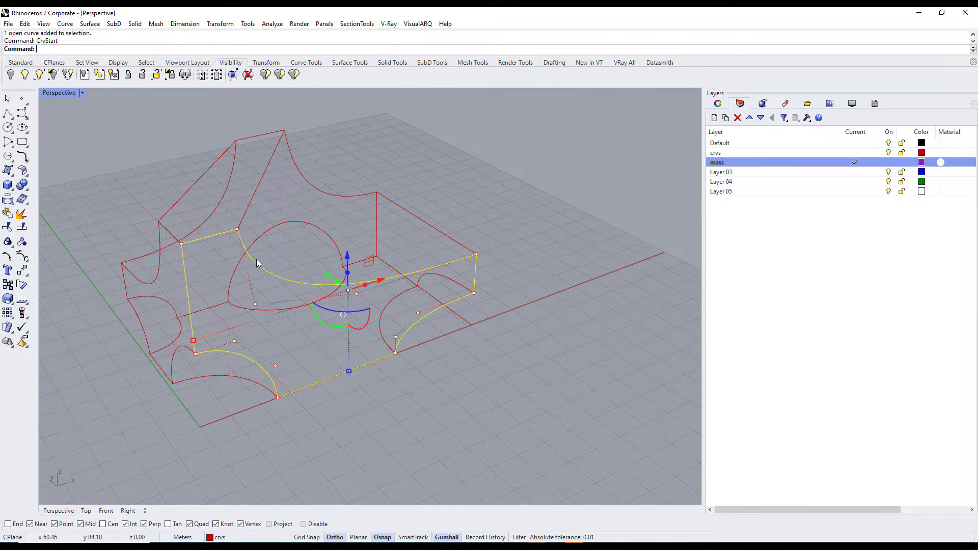
# - Close the gap at the face's upper corner by setting the mismatched curve end points to one location with SetPt
pyautogui.scroll(6, 236, 231)
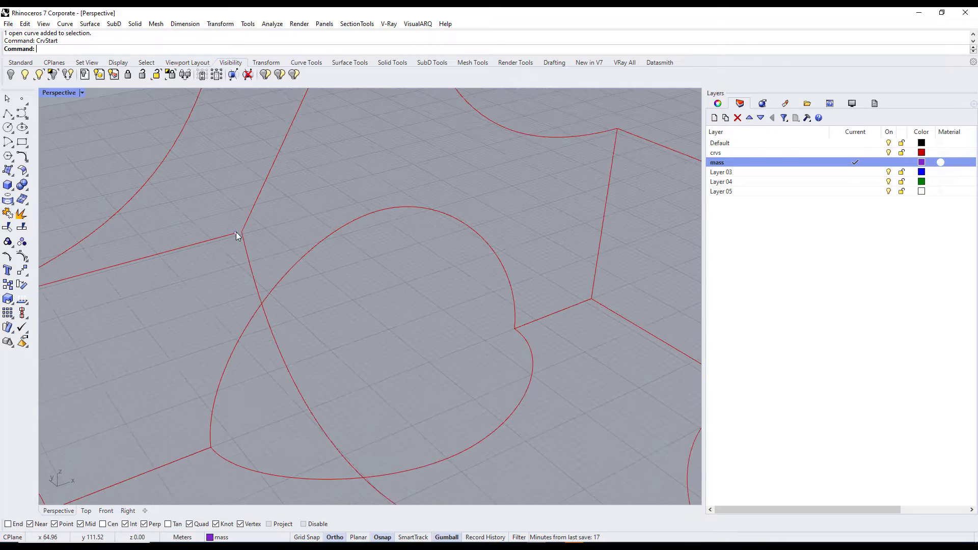
pyautogui.click(233, 233)
pyautogui.press('Delete')
pyautogui.click(231, 235)
pyautogui.keyDown('shift'); pyautogui.click(246, 233); pyautogui.keyUp('shift')
pyautogui.press('Return')
pyautogui.click(468, 308)
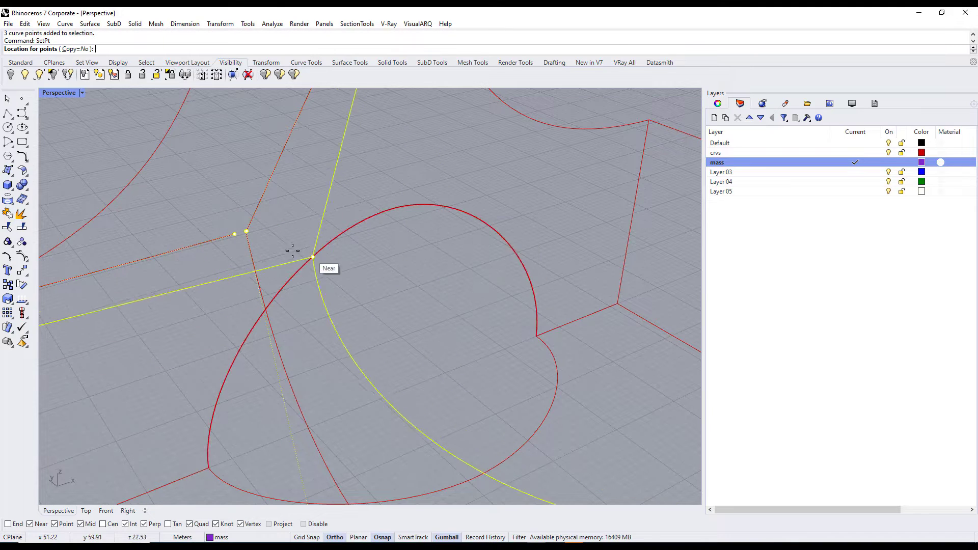
pyautogui.press('Tab')
pyautogui.click(246, 231)
# - Explode the closed curve of the long face and create a planar surface from its segments
pyautogui.scroll(-10, 261, 230)
pyautogui.click(313, 250)
pyautogui.click(324, 267)
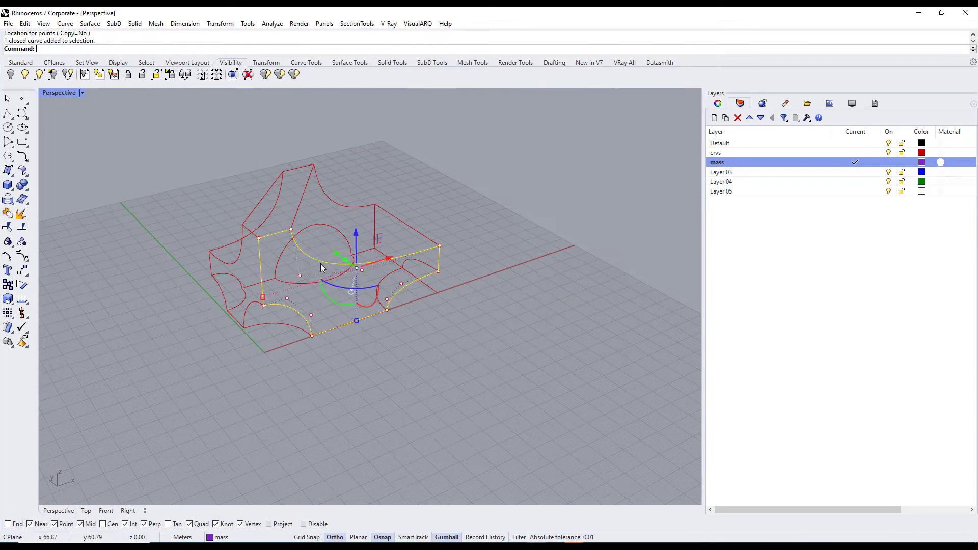
pyautogui.click(22, 216)
pyautogui.moveTo(326, 265); pyautogui.dragTo(383, 234, button='right')
pyautogui.moveTo(384, 234); pyautogui.dragTo(363, 262)
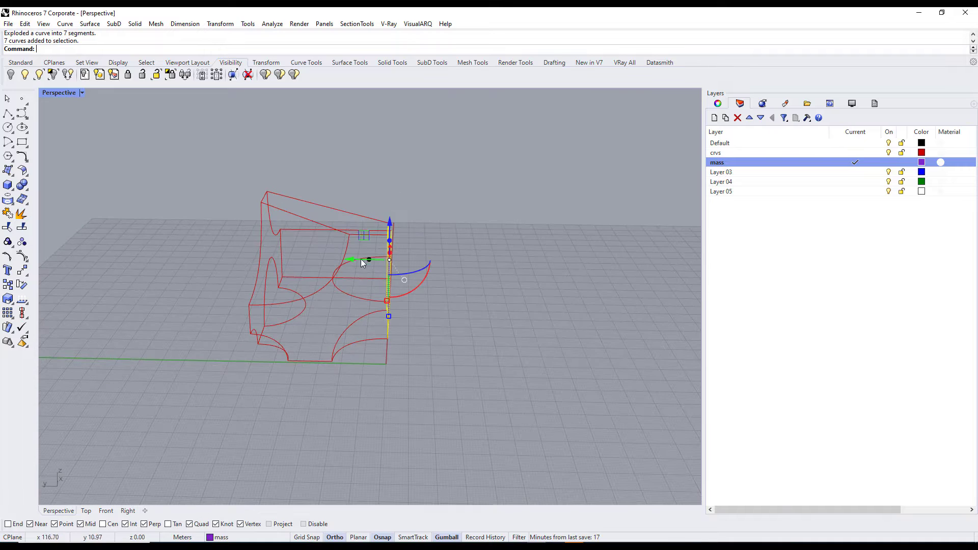
pyautogui.click(14, 176)
pyautogui.moveTo(356, 254); pyautogui.dragTo(428, 219, button='right')
pyautogui.press('Return')
# - Undo the last change and inspect the curve ends meeting at the notch of the surfaced face
pyautogui.scroll(5, 378, 316)
pyautogui.scroll(5, 385, 375)
pyautogui.hotkey('ctrl', 'z')
pyautogui.scroll(-3, 378, 340)
pyautogui.scroll(4, 300, 318)
pyautogui.scroll(-5, 465, 387)
pyautogui.scroll(5, 452, 388)
pyautogui.scroll(-8, 445, 392)
pyautogui.click(431, 388)
pyautogui.scroll(8, 443, 209)
pyautogui.click(282, 283)
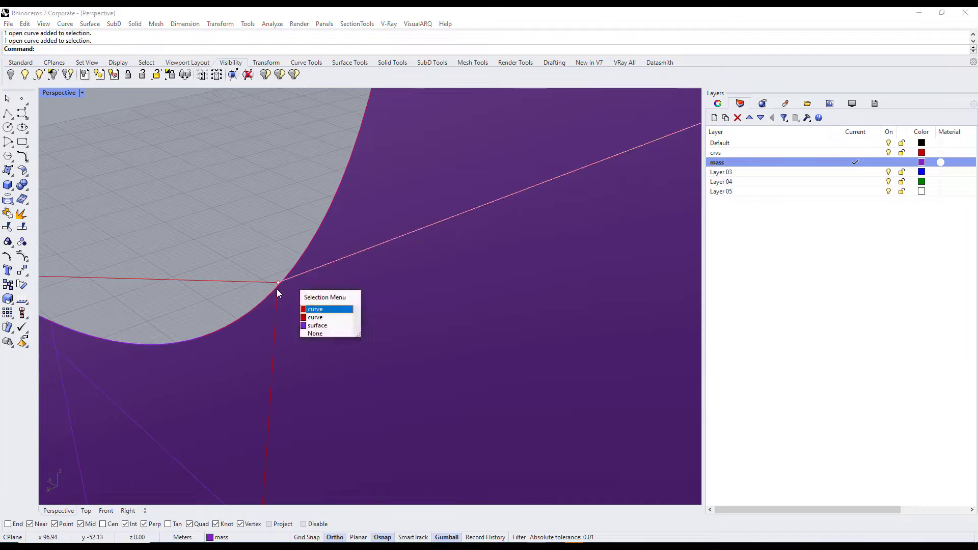
pyautogui.hotkey('ctrl', 'alt', 'e')
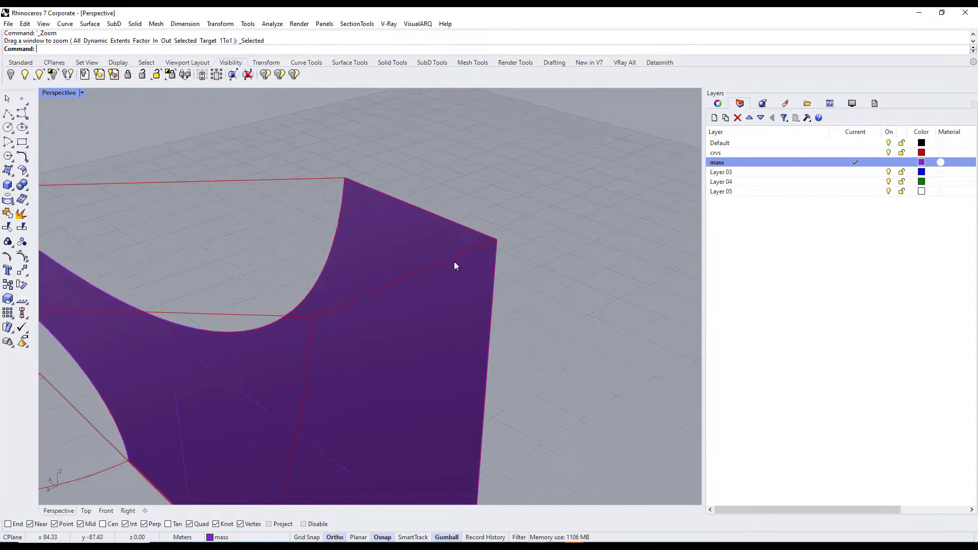
# - Create a surface from the two edge curves of the large arch at the base of the mass
pyautogui.moveTo(485, 270); pyautogui.dragTo(484, 506, button='right')
pyautogui.moveTo(240, 321); pyautogui.dragTo(276, 346, button='right')
pyautogui.click(218, 383)
pyautogui.keyDown('shift'); pyautogui.click(236, 411); pyautogui.keyUp('shift')
pyautogui.click(11, 176)
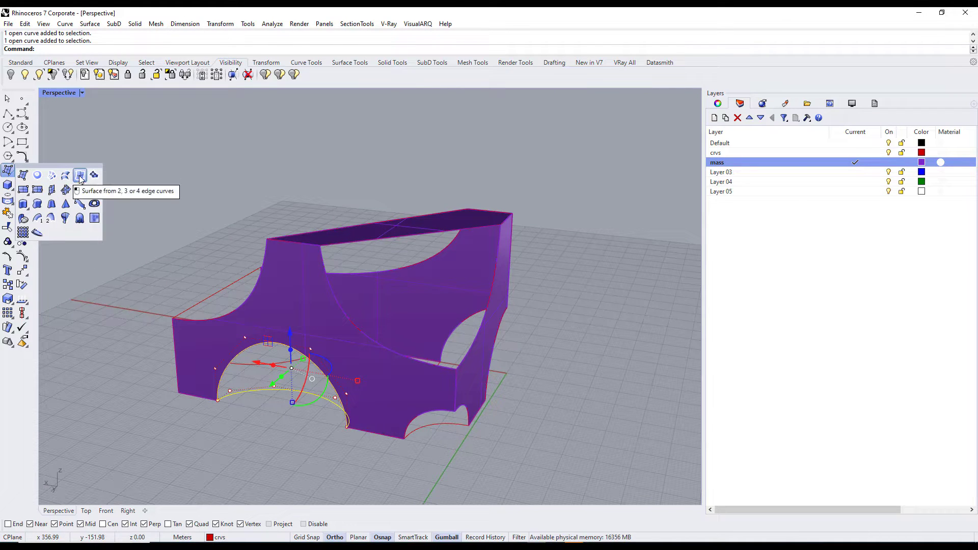
pyautogui.click(80, 176)
# - Try to surface the next base arch with EdgeSrf from window-selected curves, and undo it
pyautogui.moveTo(439, 426); pyautogui.dragTo(366, 447, button='right')
pyautogui.moveTo(496, 429); pyautogui.dragTo(306, 433, button='right')
pyautogui.moveTo(240, 397); pyautogui.dragTo(421, 466)
pyautogui.moveTo(467, 471); pyautogui.dragTo(277, 386, button='right')
pyautogui.rightClick(356, 433)
pyautogui.hotkey('ctrl', 'z')
# - Create an edge surface between the two curves of the base arch at the corner near the origin
pyautogui.click(274, 387)
pyautogui.click(309, 415)
pyautogui.click(373, 357)
pyautogui.click(401, 383)
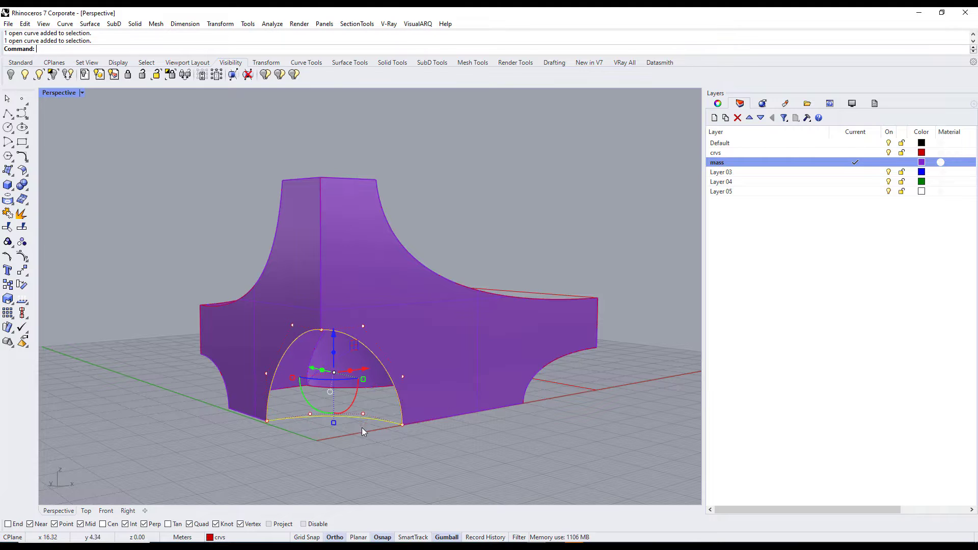
pyautogui.rightClick(362, 427)
# - Try to surface the large upper corner opening from its bounding curves
pyautogui.moveTo(362, 426); pyautogui.dragTo(237, 391, button='right')
pyautogui.moveTo(214, 390); pyautogui.dragTo(519, 499)
pyautogui.moveTo(518, 499); pyautogui.dragTo(507, 352, button='right')
pyautogui.scroll(-5, 507, 351)
pyautogui.click(412, 219)
pyautogui.moveTo(299, 279); pyautogui.dragTo(356, 285, button='right')
pyautogui.click(356, 224)
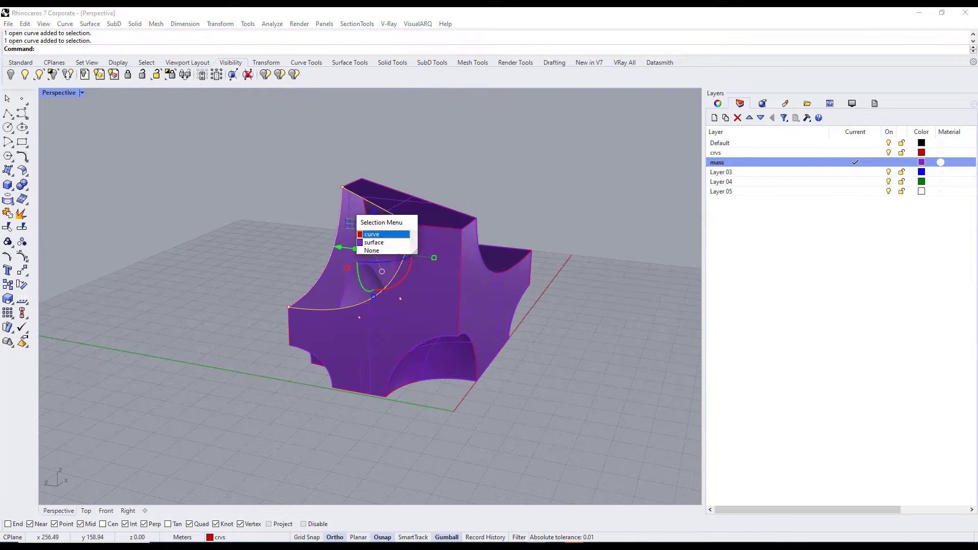
pyautogui.press('Escape')
pyautogui.moveTo(357, 224); pyautogui.dragTo(397, 224, button='right')
pyautogui.moveTo(203, 168); pyautogui.dragTo(509, 367)
pyautogui.press('Return')
# - Select the parts of the mass covering the mismatched curve ends and hide them
pyautogui.moveTo(356, 254)
pyautogui.mouseDown(button='right')
pyautogui.moveTo(397, 244)
pyautogui.moveTo(356, 239)
pyautogui.mouseUp(button='right')
pyautogui.scroll(5, 341, 351)
pyautogui.click(341, 376)
pyautogui.moveTo(356, 306); pyautogui.dragTo(387, 306, button='right')
pyautogui.click(206, 451)
pyautogui.click(469, 244)
pyautogui.scroll(3, 356, 254)
pyautogui.scroll(-5, 357, 255)
pyautogui.moveTo(153, 128); pyautogui.dragTo(611, 357)
pyautogui.hotkey('ctrl', 'h')
# - Align the mismatched curve points with SetPt and show the hidden objects again
pyautogui.scroll(5, 356, 254)
pyautogui.write('SetPt')
pyautogui.press('Return')
pyautogui.click(468, 308)
pyautogui.scroll(-5, 353, 316)
pyautogui.moveTo(354, 316); pyautogui.dragTo(43, 191, button='right')
pyautogui.hotkey('ctrl', 'alt', 'h')
# - Create a planar surface from the corrected face curves with PlanarSrf
pyautogui.moveTo(444, 192); pyautogui.dragTo(512, 369)
pyautogui.write('PlanarSrf')
pyautogui.press('Return')
# - Create an edge surface from the two curves of another arched opening in the mass
pyautogui.scroll(5, 481, 215)
pyautogui.moveTo(481, 215); pyautogui.dragTo(322, 280, button='right')
pyautogui.click(323, 280)
pyautogui.click(327, 297)
pyautogui.click(8, 171)
pyautogui.moveTo(449, 379); pyautogui.dragTo(302, 334, button='right')
# - Try to surface the remaining base corner opening from window-selected curves, and undo the attempt
pyautogui.moveTo(303, 334); pyautogui.dragTo(463, 420)
pyautogui.moveTo(462, 420); pyautogui.dragTo(357, 356, button='right')
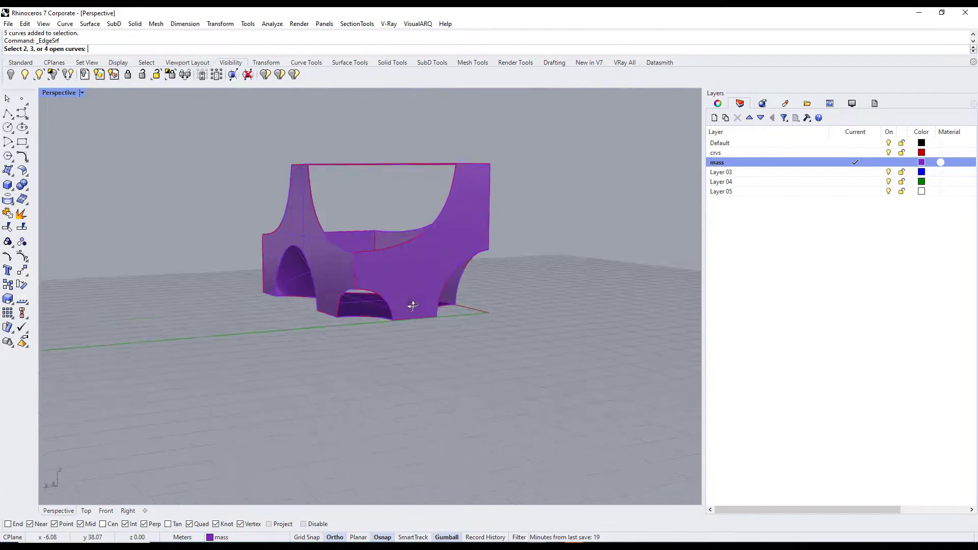
pyautogui.moveTo(284, 316); pyautogui.dragTo(410, 417)
pyautogui.moveTo(212, 323); pyautogui.dragTo(427, 442)
pyautogui.hotkey('ctrl', 'z')
# - Create an edge surface from the two individually selected curves of the remaining corner arch
pyautogui.moveTo(427, 442); pyautogui.dragTo(448, 295, button='right')
pyautogui.click(448, 295)
pyautogui.click(476, 294)
pyautogui.press('Return')
# - Select the curves bounding the upper corner opening for its edge surface and open the object properties
pyautogui.moveTo(331, 232); pyautogui.dragTo(387, 350, button='right')
pyautogui.click(387, 280)
pyautogui.click(402, 292)
pyautogui.click(417, 316)
pyautogui.press('F3')
pyautogui.scroll(3, 387, 351)
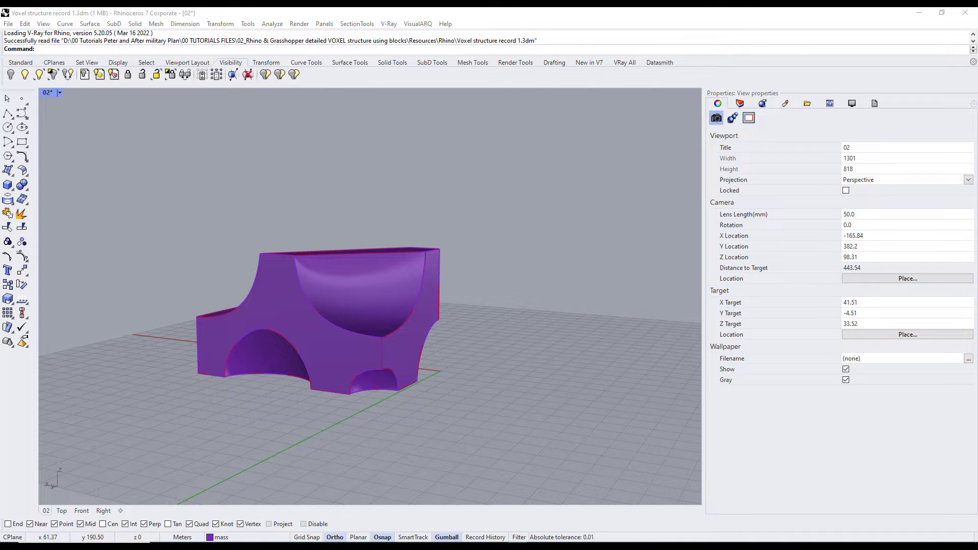
# - Start Grasshopper and dismiss its getting-started tutorial browser
pyautogui.moveTo(252, 440); pyautogui.dragTo(326, 341, button='right')
pyautogui.scroll(-2, 355, 378)
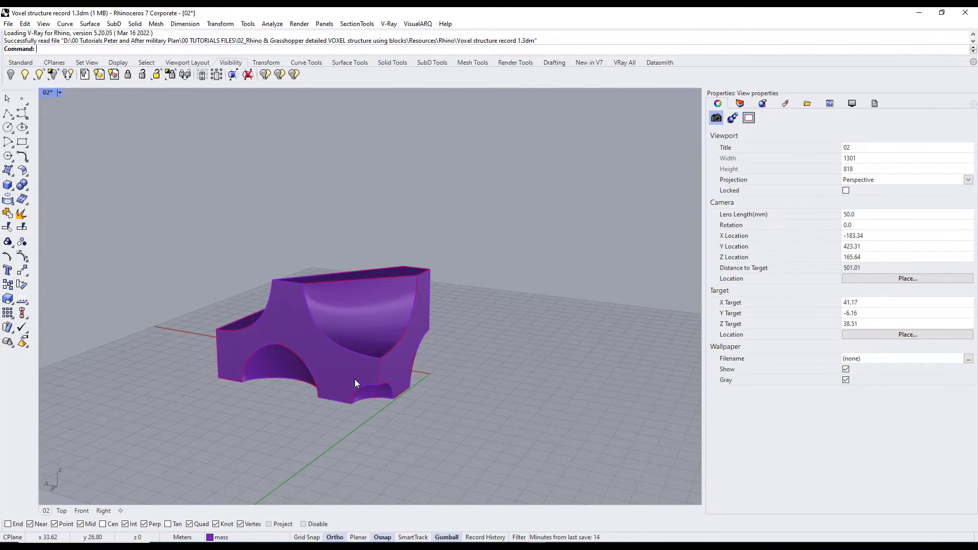
pyautogui.moveTo(356, 377); pyautogui.dragTo(354, 381, button='right')
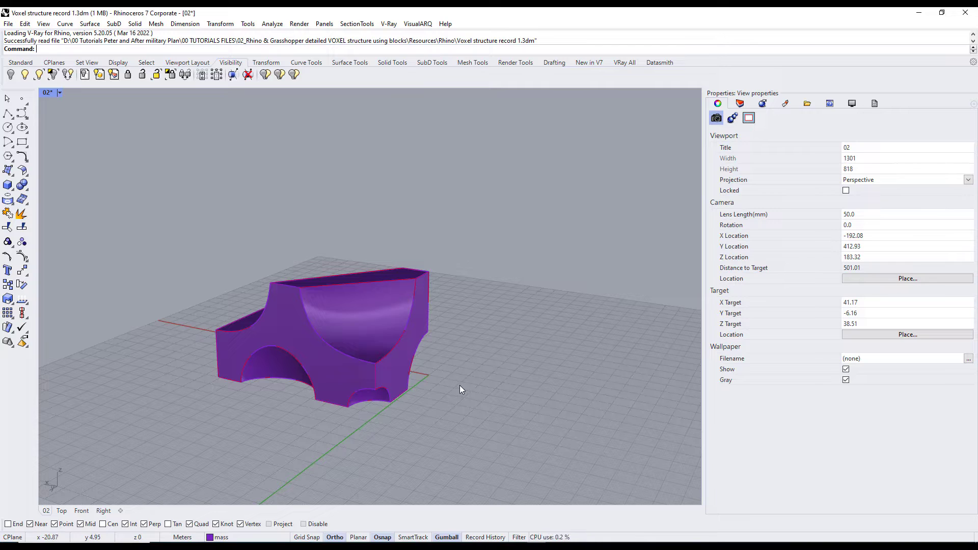
pyautogui.write('Gras')
pyautogui.press('Return')
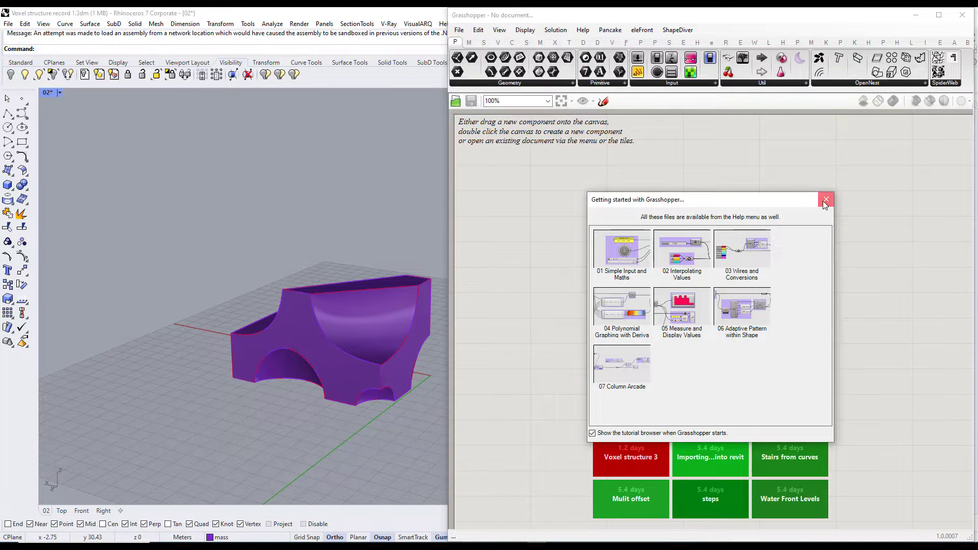
pyautogui.click(825, 200)
# - Place an Exceptions component on the canvas and add a Brep parameter that references the closed building mass
pyautogui.moveTo(740, 61); pyautogui.dragTo(622, 208)
pyautogui.doubleClick(585, 298)
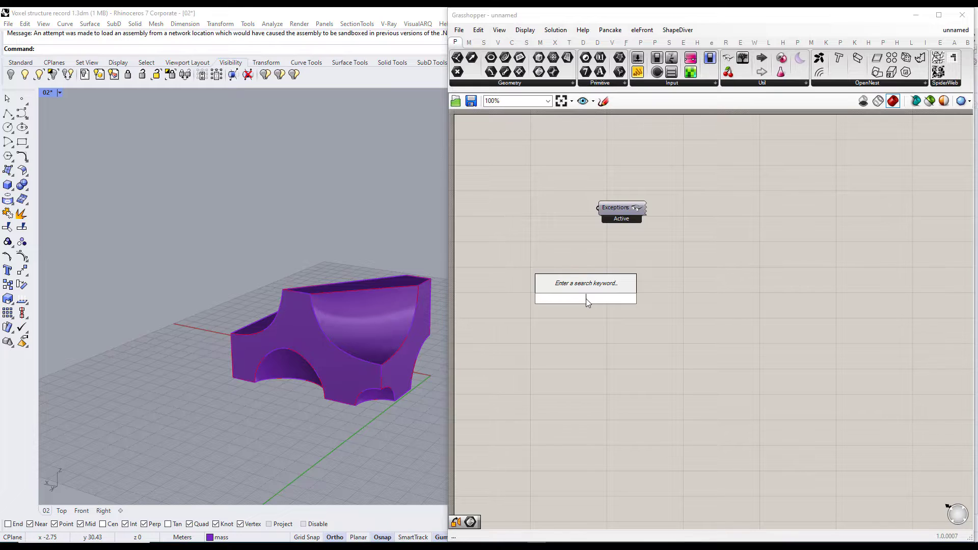
pyautogui.write('bre')
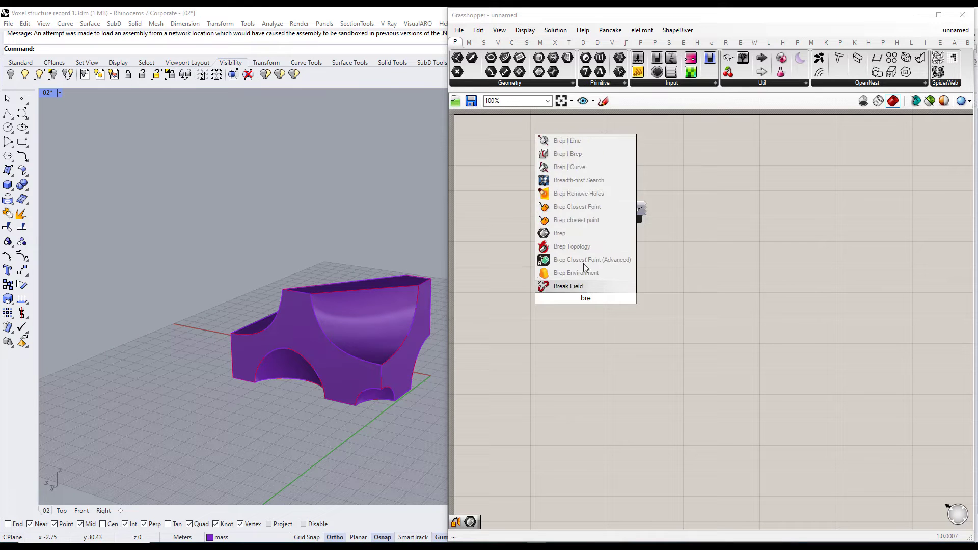
pyautogui.click(585, 233)
pyautogui.rightClick(586, 298)
pyautogui.click(616, 425)
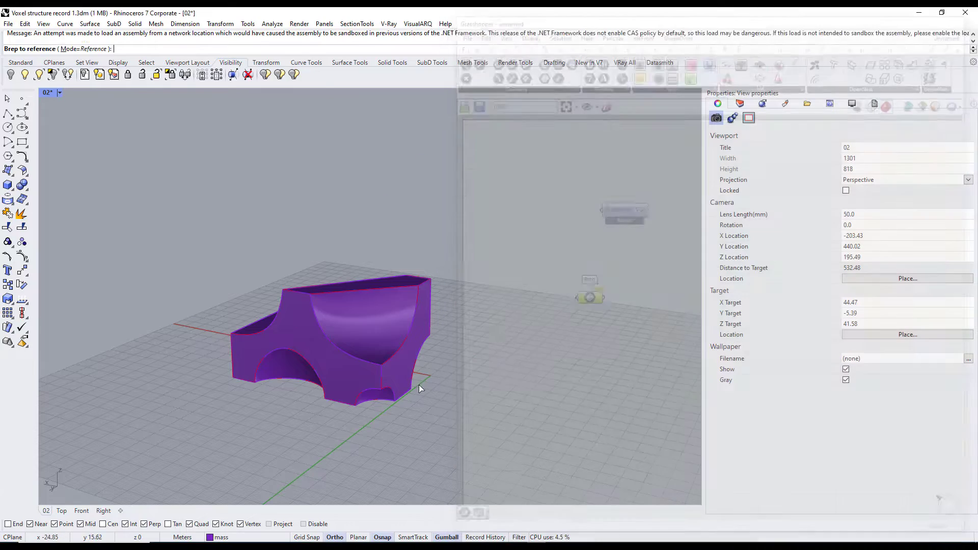
pyautogui.click(379, 372)
pyautogui.click(600, 256)
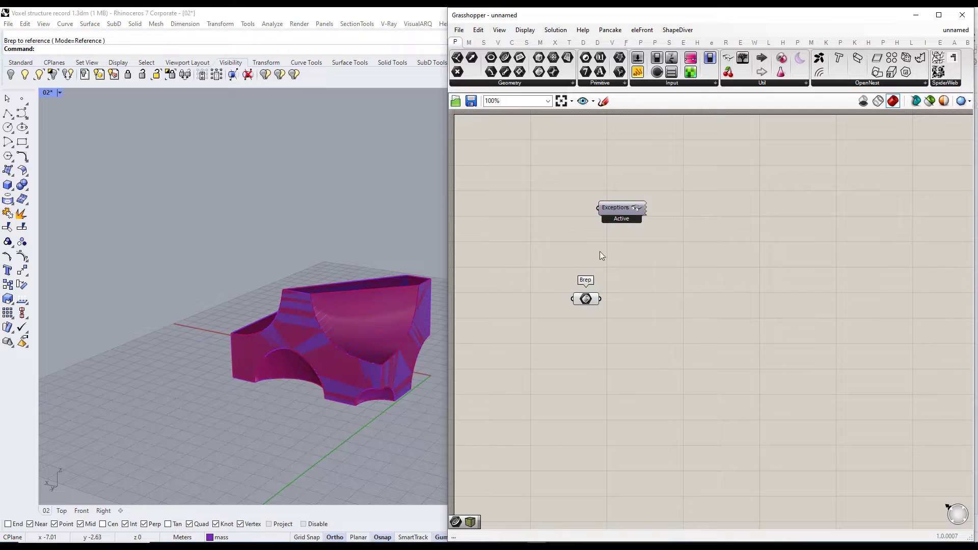
# - Add a Create VoxelGrid component beside the Brep parameter
pyautogui.click(612, 42)
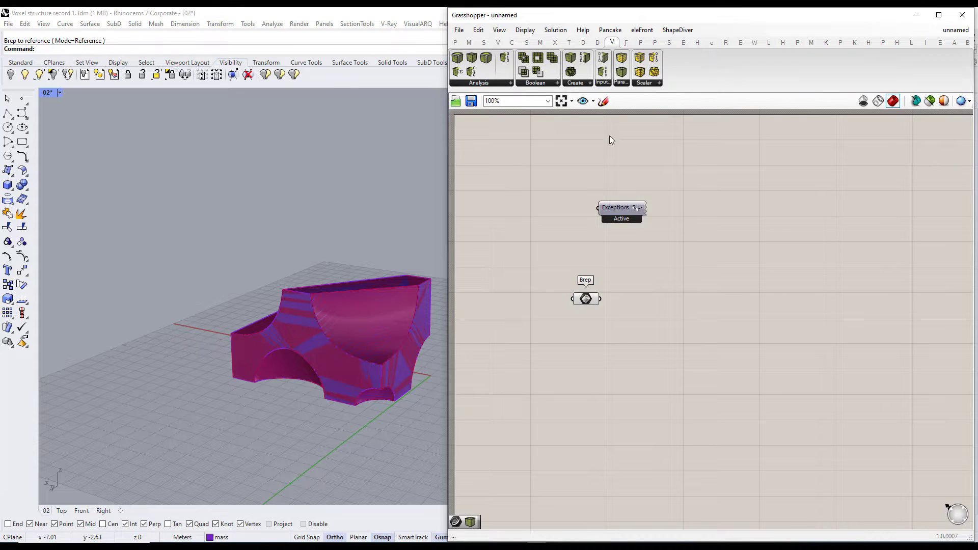
pyautogui.click(537, 84)
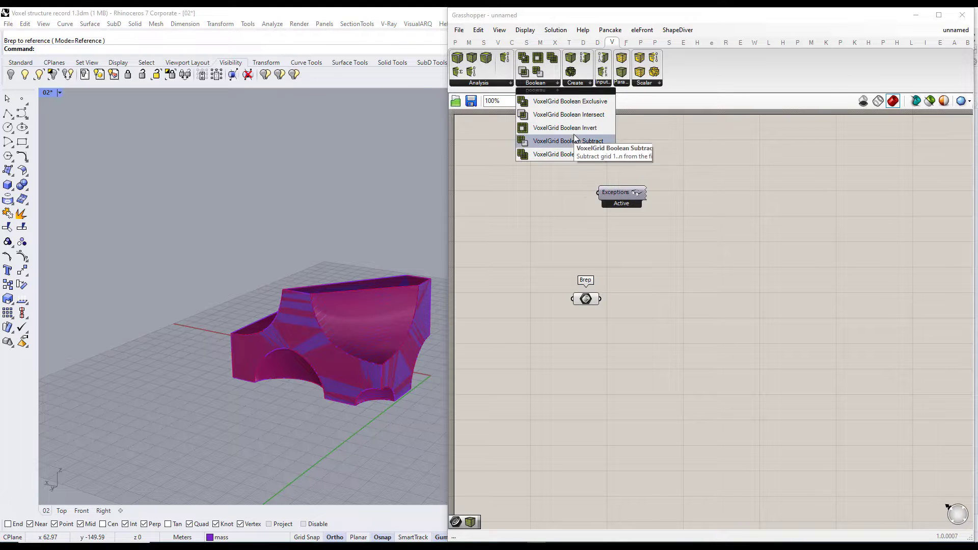
pyautogui.click(575, 83)
pyautogui.moveTo(587, 107); pyautogui.dragTo(650, 300)
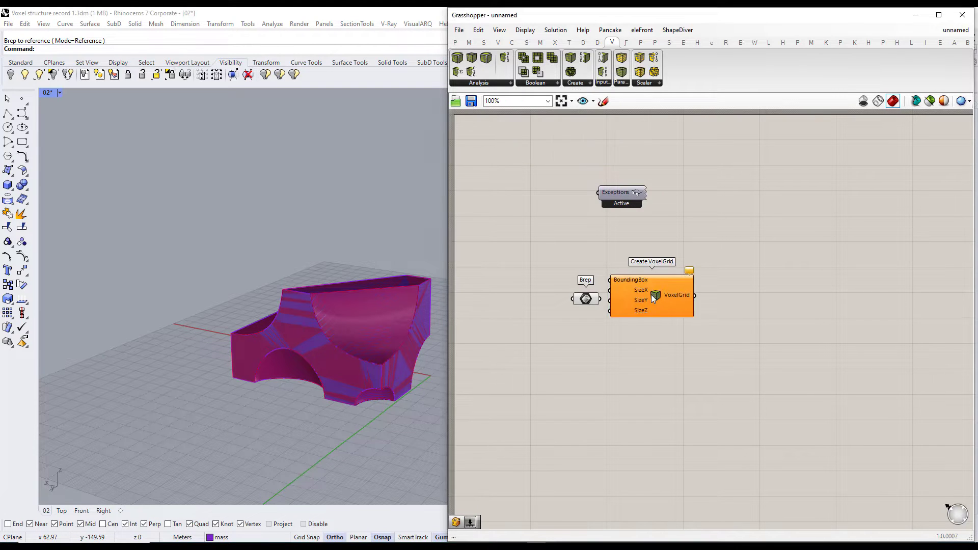
# - Add a Bounding Box component between the Brep parameter and Create VoxelGrid
pyautogui.scroll(2, 655, 322)
pyautogui.doubleClick(539, 359)
pyautogui.write('b')
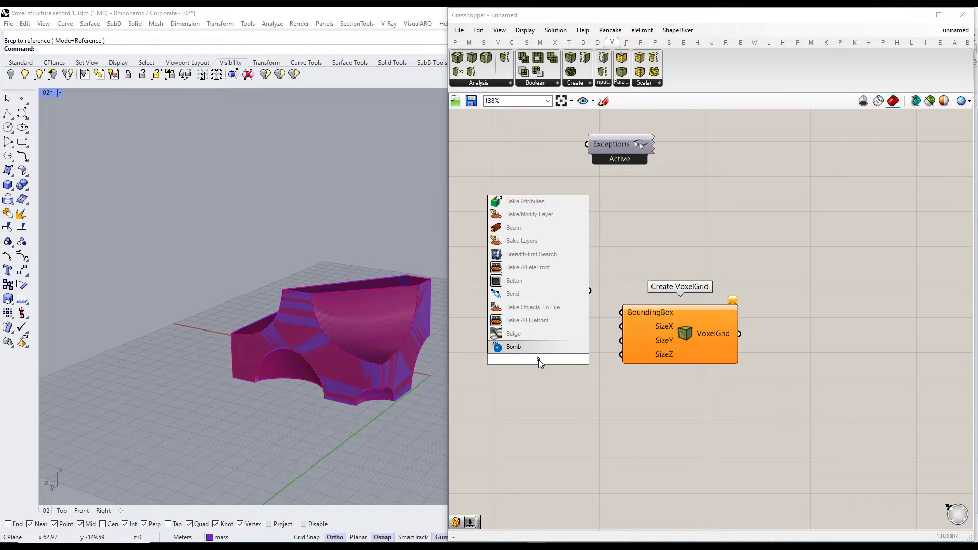
pyautogui.write('o')
pyautogui.press('BackSpace')
pyautogui.write('o')
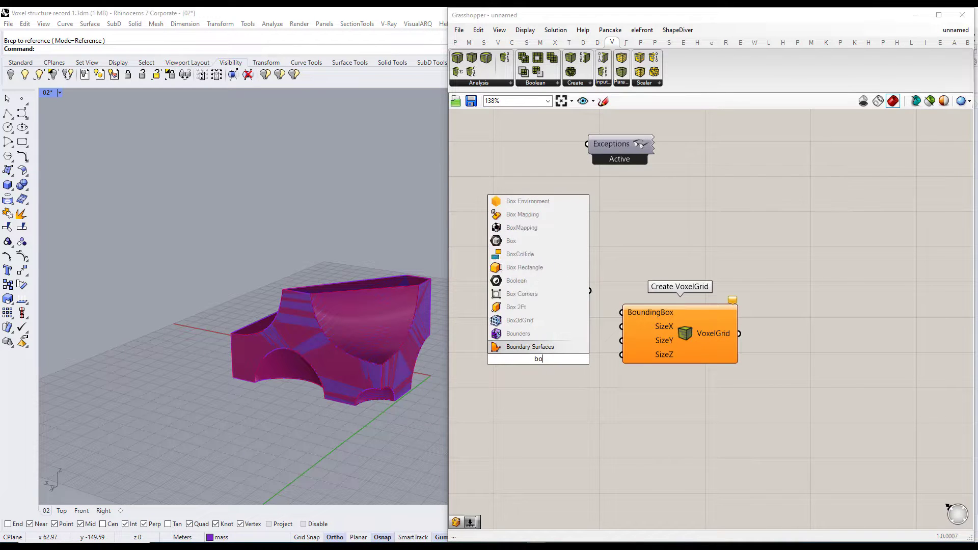
pyautogui.write('un')
pyautogui.click(542, 292)
# - Connect the Brep to the Bounding Box content and its first Box output to Create VoxelGrid's BoundingBox input, lining the components up
pyautogui.click(554, 297)
pyautogui.moveTo(554, 297); pyautogui.dragTo(518, 297)
pyautogui.moveTo(549, 290); pyautogui.dragTo(555, 299)
pyautogui.moveTo(506, 355); pyautogui.dragTo(507, 355)
pyautogui.moveTo(650, 342); pyautogui.dragTo(660, 342)
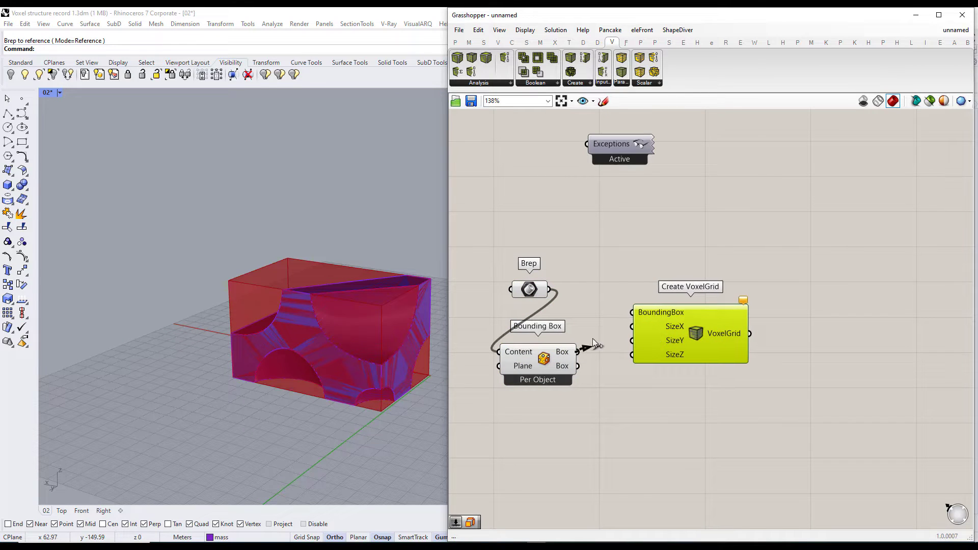
pyautogui.moveTo(550, 364); pyautogui.dragTo(597, 324)
pyautogui.moveTo(689, 338); pyautogui.dragTo(713, 338)
pyautogui.moveTo(531, 292); pyautogui.dragTo(514, 314)
# - Add a number slider from 0.000 to 5 set at 3.000, duplicate it twice, and align and evenly space all three
pyautogui.doubleClick(509, 392)
pyautogui.write('0.000<')
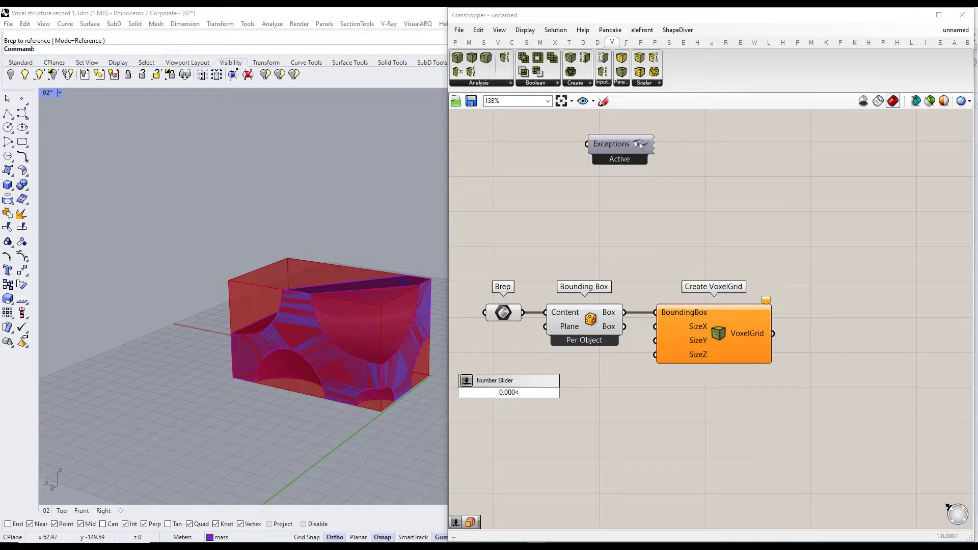
pyautogui.write('5')
pyautogui.press('Return')
pyautogui.moveTo(531, 398); pyautogui.dragTo(603, 453)
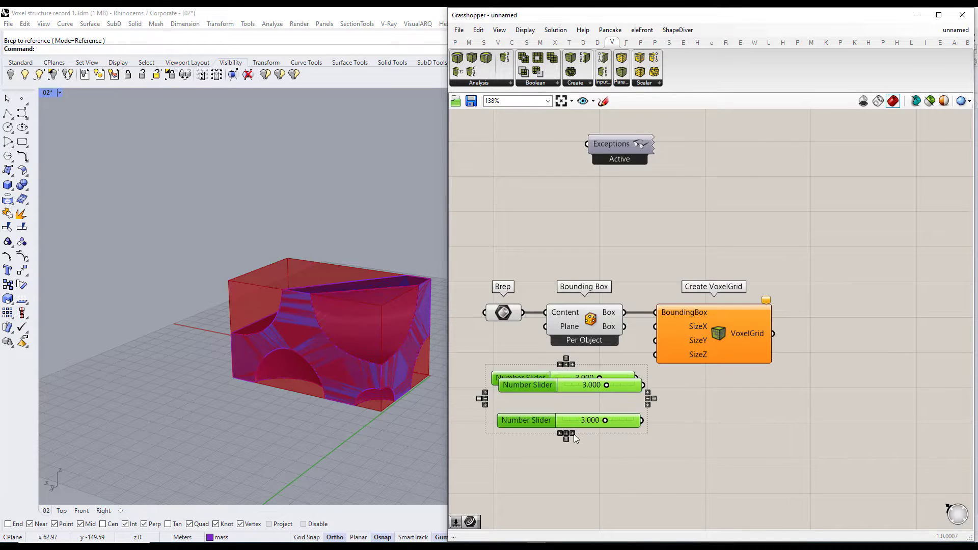
pyautogui.click(564, 434)
pyautogui.click(644, 401)
# - Set the third slider to 4 and connect the three sliders to Create VoxelGrid's SizeX, SizeY and SizeZ inputs in order
pyautogui.doubleClick(604, 420)
pyautogui.write('4')
pyautogui.press('Return')
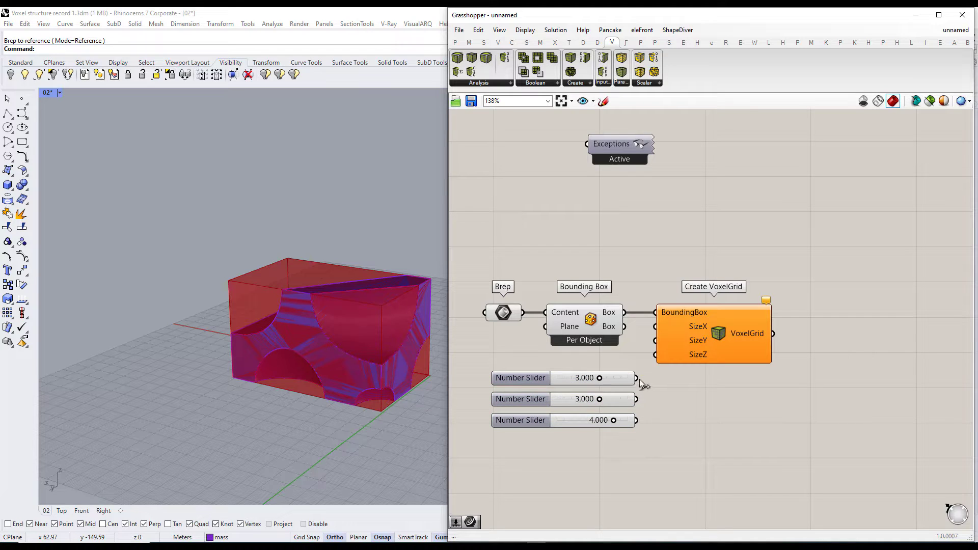
pyautogui.moveTo(638, 398); pyautogui.dragTo(655, 340)
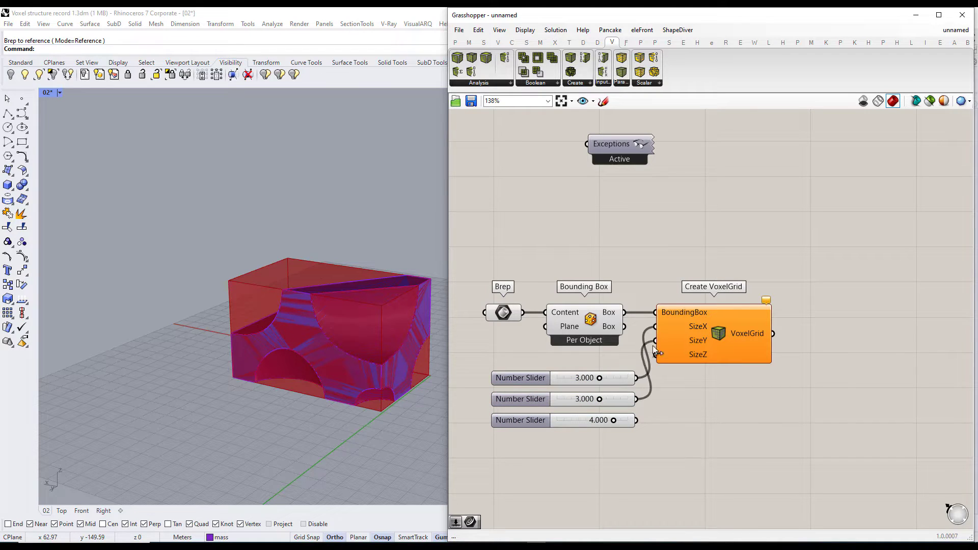
pyautogui.moveTo(636, 420); pyautogui.dragTo(655, 354)
# - Add a VoxelateGeometry component fed by the Brep as Geometry and Create VoxelGrid's output as VoxelGrid
pyautogui.scroll(-3, 685, 398)
pyautogui.scroll(3, 716, 252)
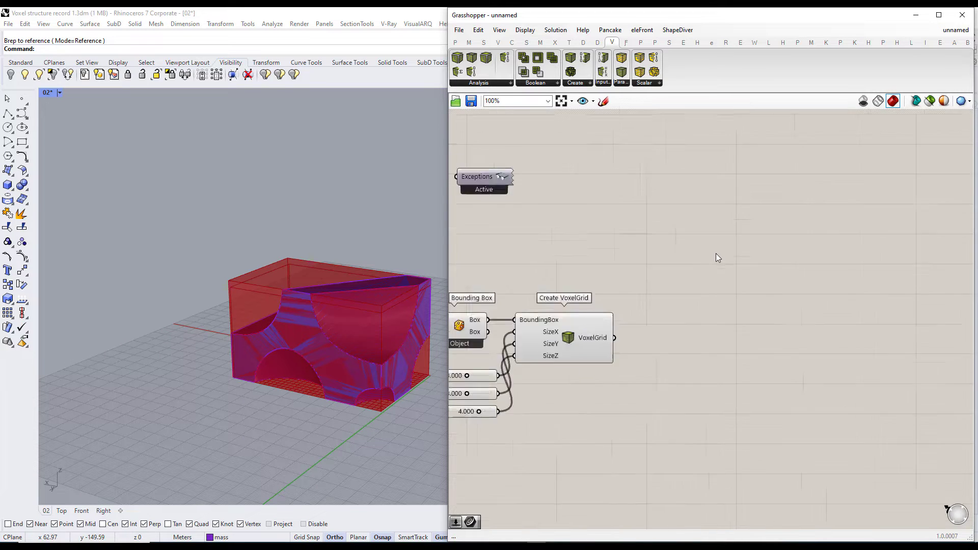
pyautogui.scroll(-3, 716, 253)
pyautogui.scroll(2, 695, 297)
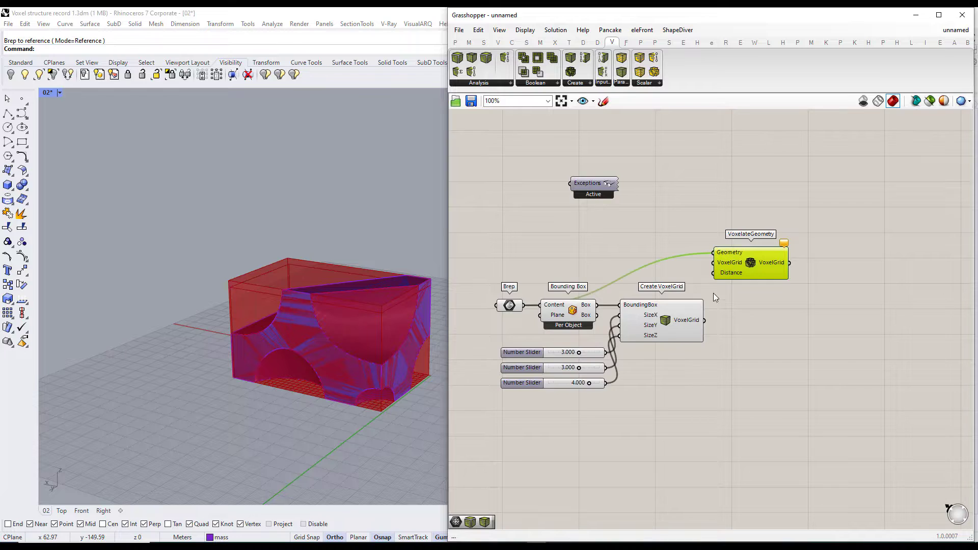
pyautogui.scroll(2, 712, 301)
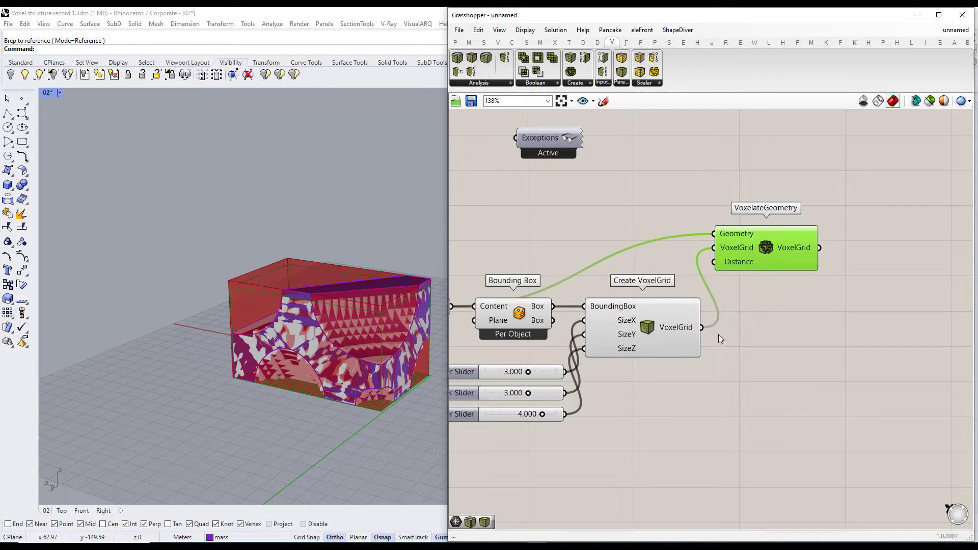
pyautogui.doubleClick(805, 331)
pyautogui.moveTo(769, 255); pyautogui.dragTo(779, 289)
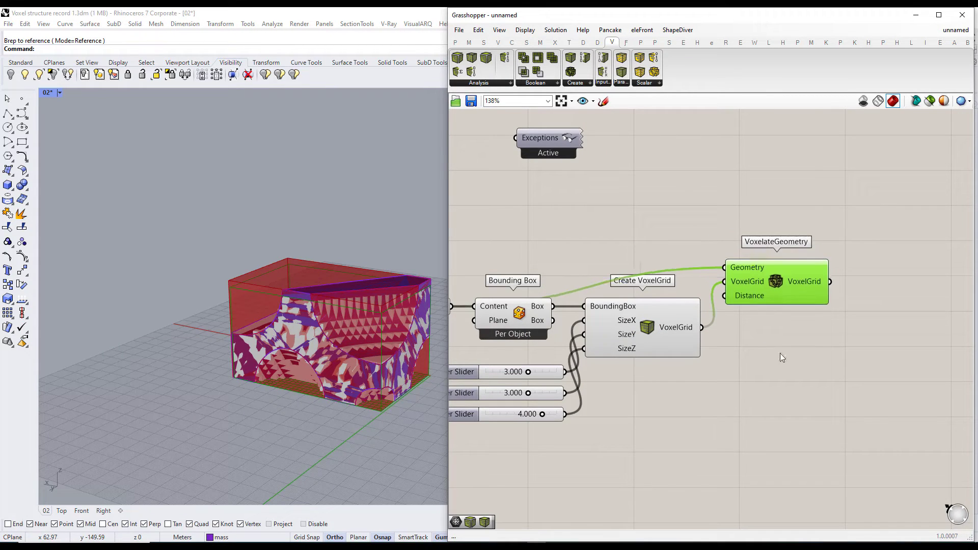
# - Add a Mesh parameter above VoxelateGeometry and connect the voxelated grid output to it
pyautogui.doubleClick(769, 191)
pyautogui.write('mesh')
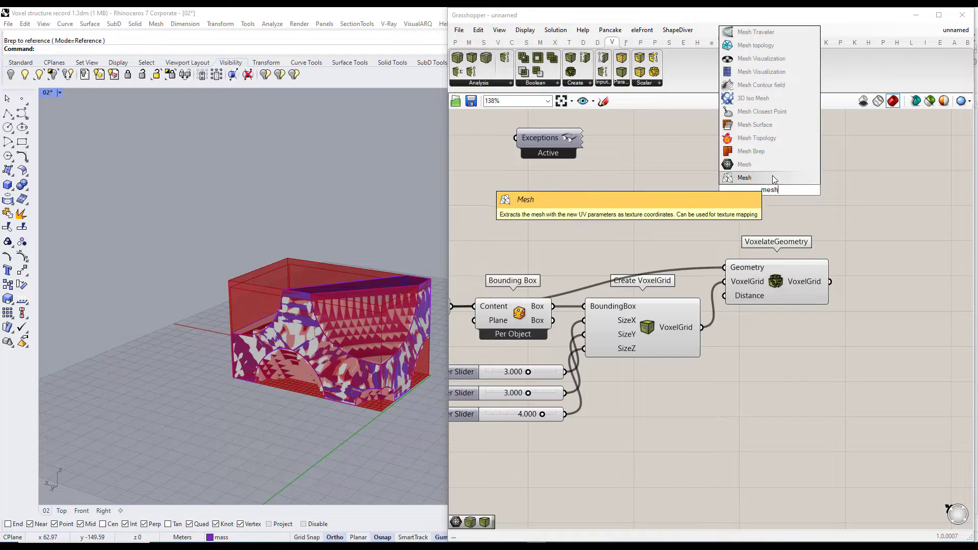
pyautogui.press('Return')
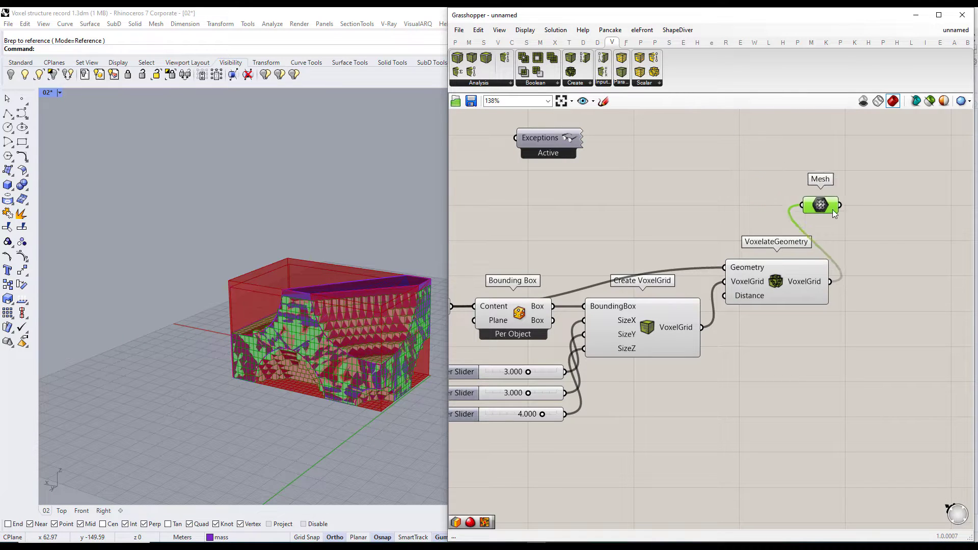
pyautogui.moveTo(769, 198); pyautogui.dragTo(859, 222)
# - Hide the original mass in Rhino and disable the preview of the Brep, Bounding Box and Create VoxelGrid components
pyautogui.click(343, 323)
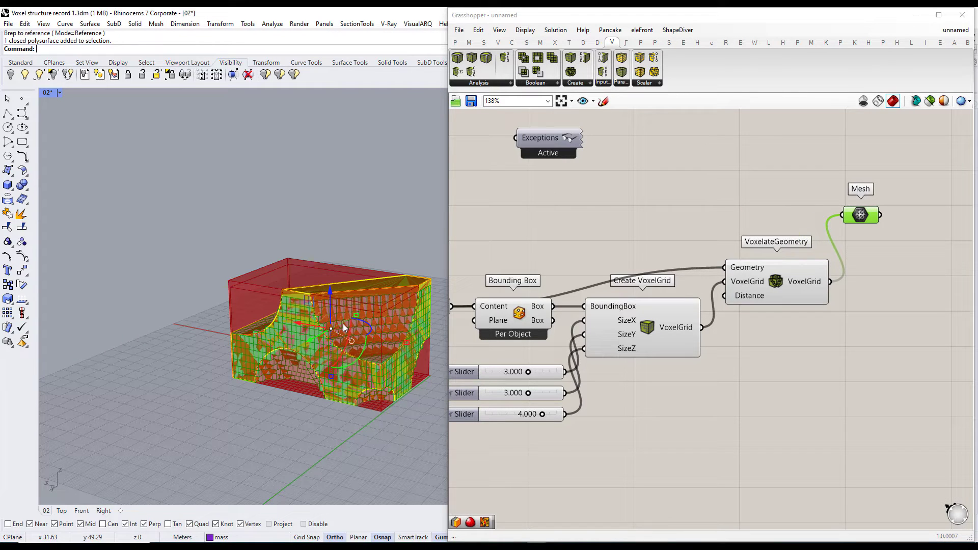
pyautogui.hotkey('ctrl', 'h')
pyautogui.scroll(-3, 701, 421)
pyautogui.moveTo(664, 451); pyautogui.dragTo(538, 287)
pyautogui.middleClick(539, 288)
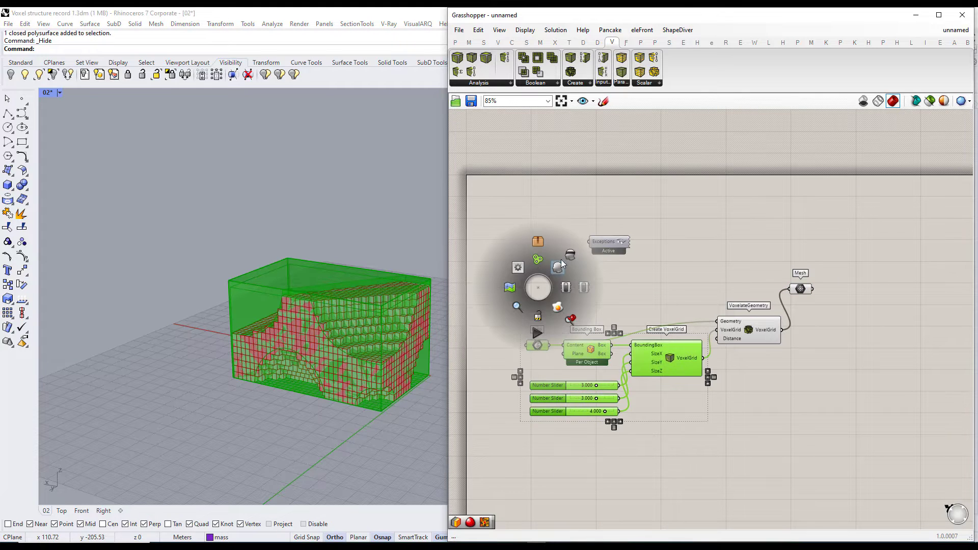
pyautogui.click(630, 291)
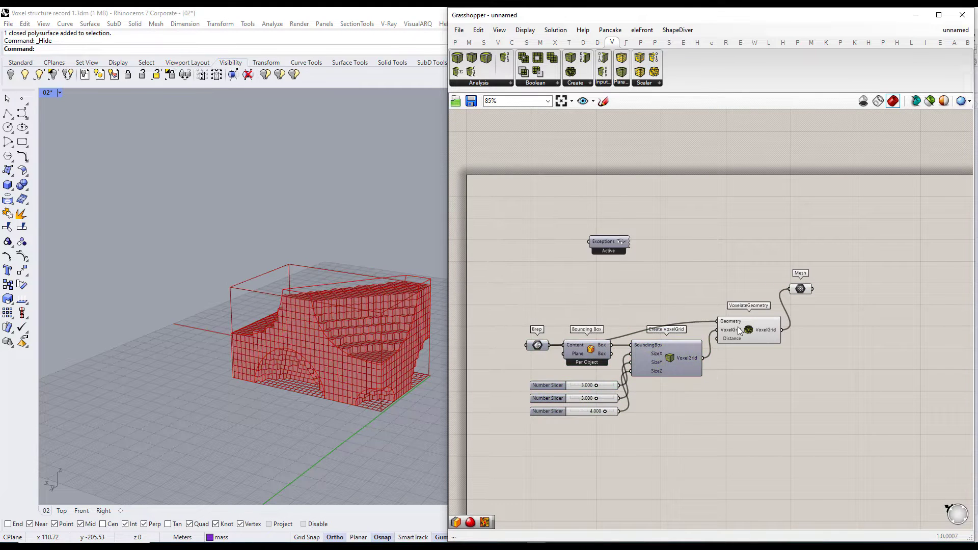
# - Line up the Mesh parameter with the VoxelateGeometry output
pyautogui.scroll(3, 711, 353)
pyautogui.moveTo(326, 336); pyautogui.dragTo(366, 342, button='right')
pyautogui.moveTo(848, 258); pyautogui.dragTo(868, 325)
pyautogui.click(714, 432)
pyautogui.moveTo(326, 292); pyautogui.dragTo(268, 313, button='right')
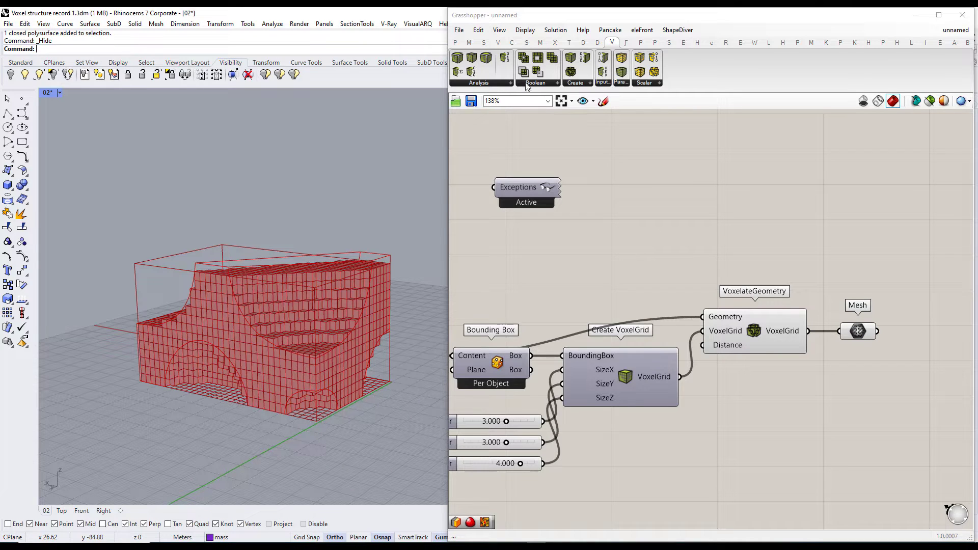
# - Add a VoxelGrid To Mesh Hull component beyond the Mesh parameter
pyautogui.click(546, 83)
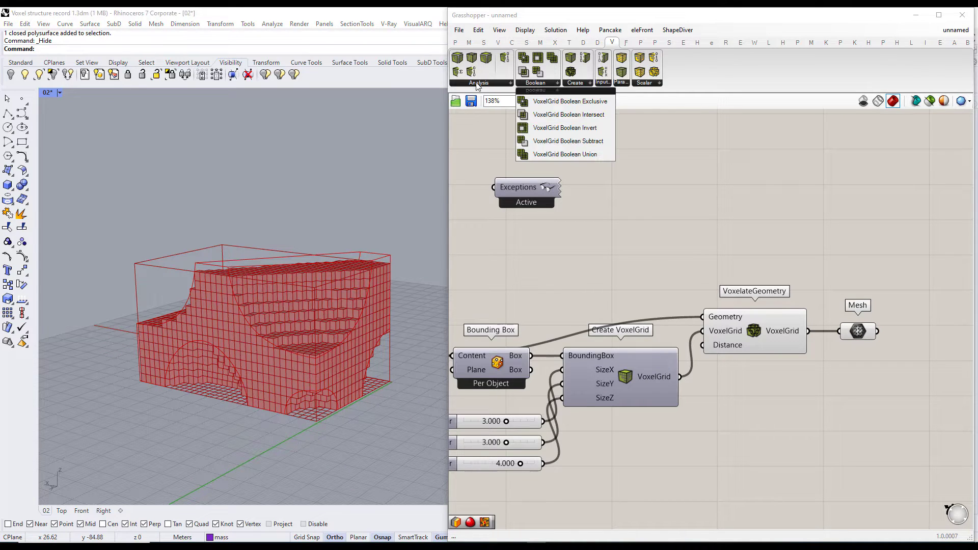
pyautogui.click(477, 84)
pyautogui.scroll(-2, 727, 203)
pyautogui.moveTo(728, 204); pyautogui.dragTo(889, 238)
# - Move the sliders further down and group the Bounding Box, Create VoxelGrid, VoxelateGeometry and Mesh components as "Voxel form"
pyautogui.moveTo(618, 419); pyautogui.dragTo(485, 354)
pyautogui.moveTo(532, 357); pyautogui.dragTo(512, 397)
pyautogui.click(840, 351)
pyautogui.moveTo(833, 365); pyautogui.dragTo(543, 251)
pyautogui.hotkey('ctrl', 'g')
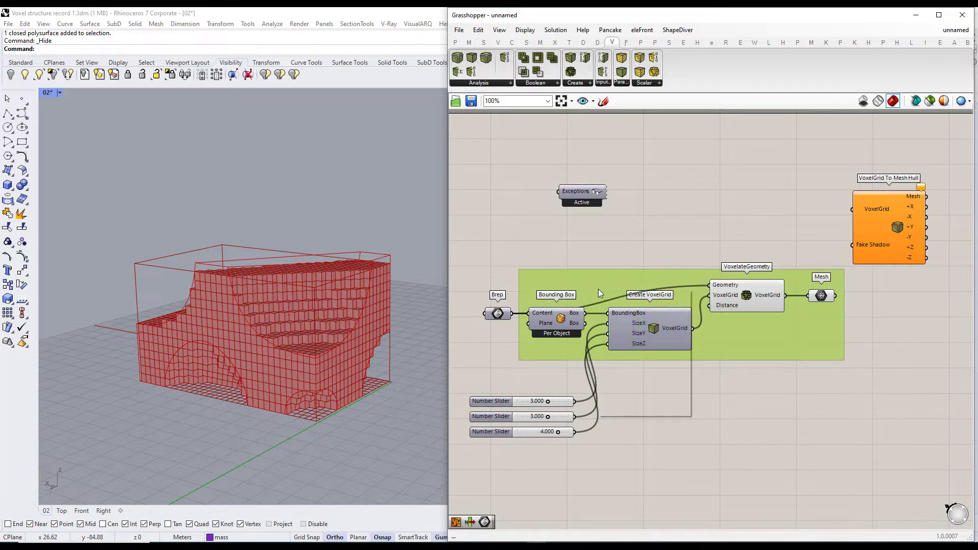
pyautogui.rightClick(597, 288)
pyautogui.write('Voxel form')
pyautogui.click(752, 385)
# - Position VoxelGrid To Mesh Hull beside the group and connect the Mesh parameter to its VoxelGrid input
pyautogui.moveTo(752, 385); pyautogui.dragTo(689, 396, button='right')
pyautogui.moveTo(773, 307); pyautogui.dragTo(785, 224)
pyautogui.scroll(2, 817, 236)
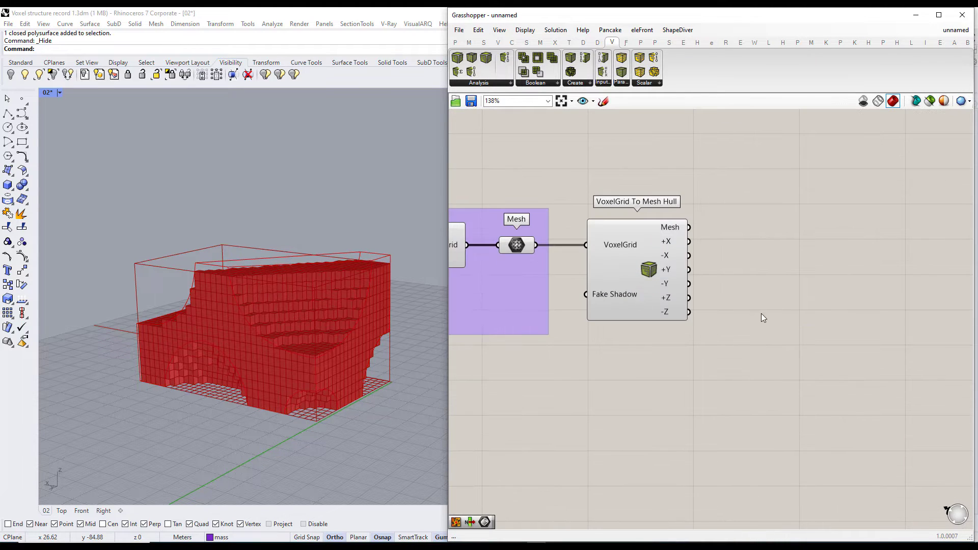
pyautogui.moveTo(639, 266); pyautogui.dragTo(681, 265, button='right')
pyautogui.moveTo(306, 285); pyautogui.dragTo(406, 269, button='right')
pyautogui.moveTo(656, 293); pyautogui.dragTo(644, 311, button='right')
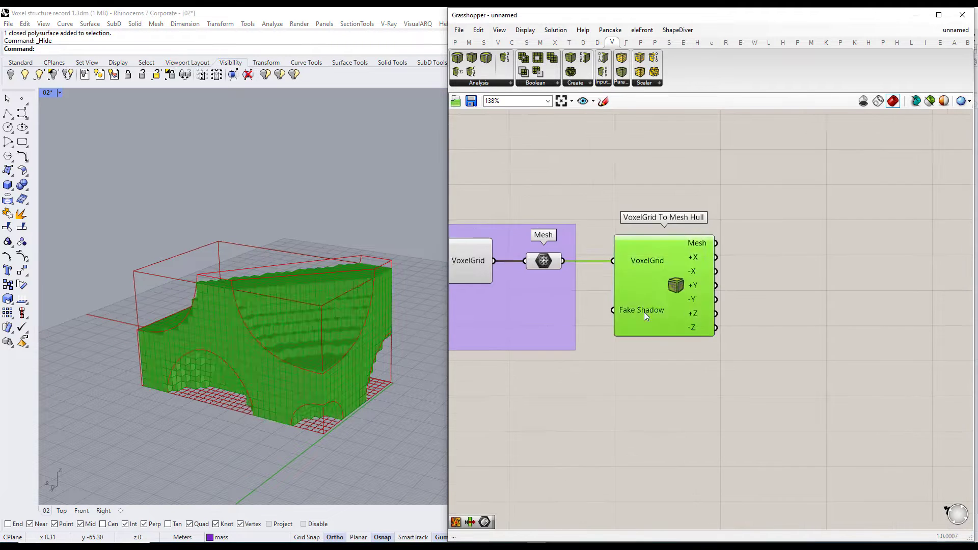
pyautogui.scroll(1, 712, 265)
pyautogui.doubleClick(756, 231)
pyautogui.write('list')
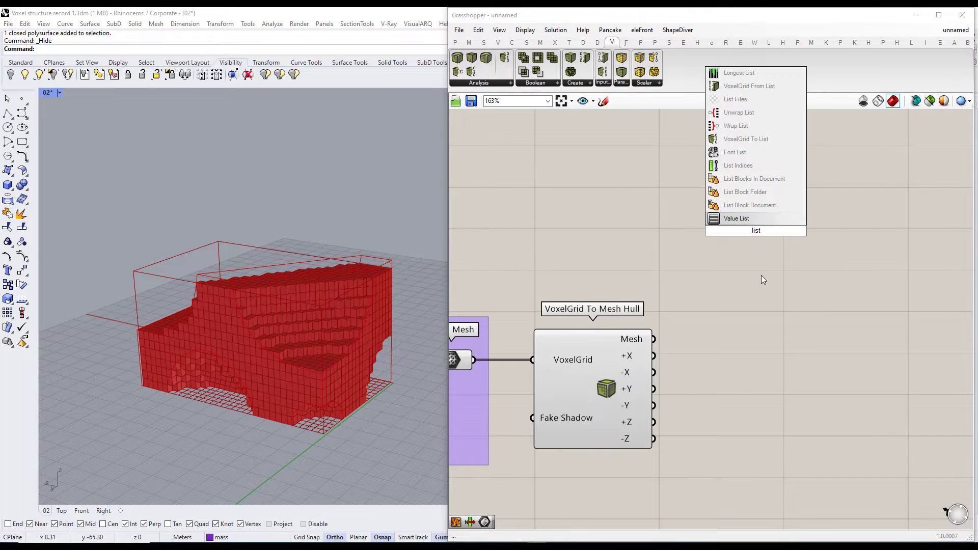
pyautogui.write(' item')
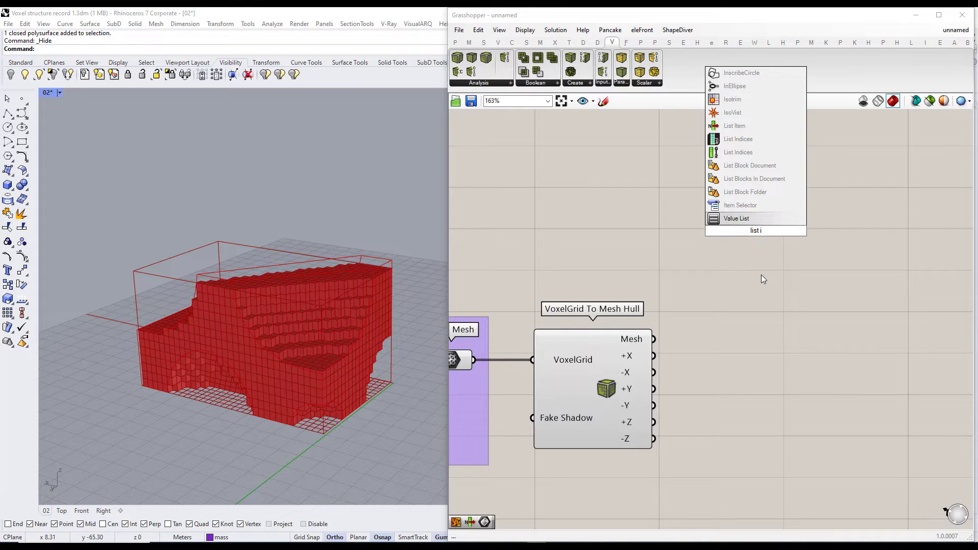
# - Add a Mesh Explode component above and beyond VoxelGrid To Mesh Hull
pyautogui.doubleClick(732, 294)
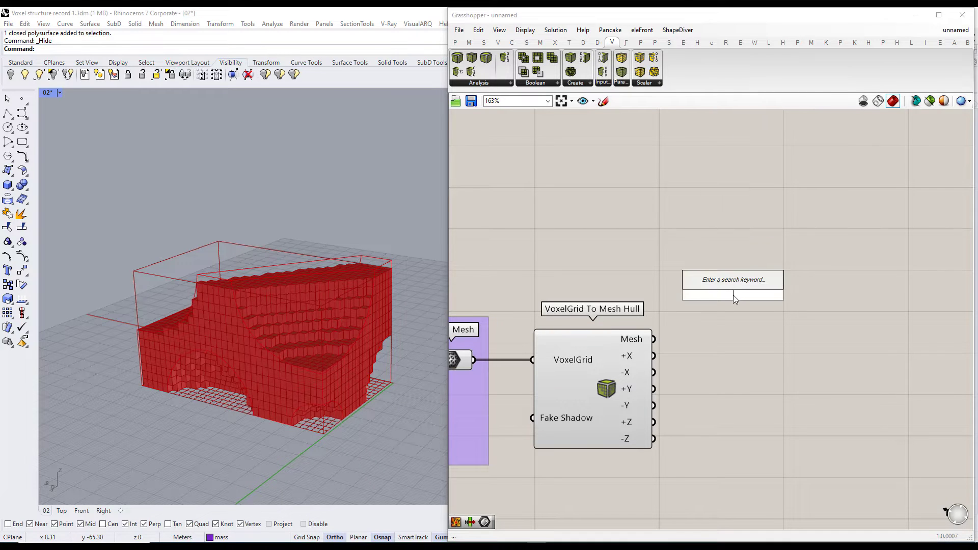
pyautogui.write('explode mesh')
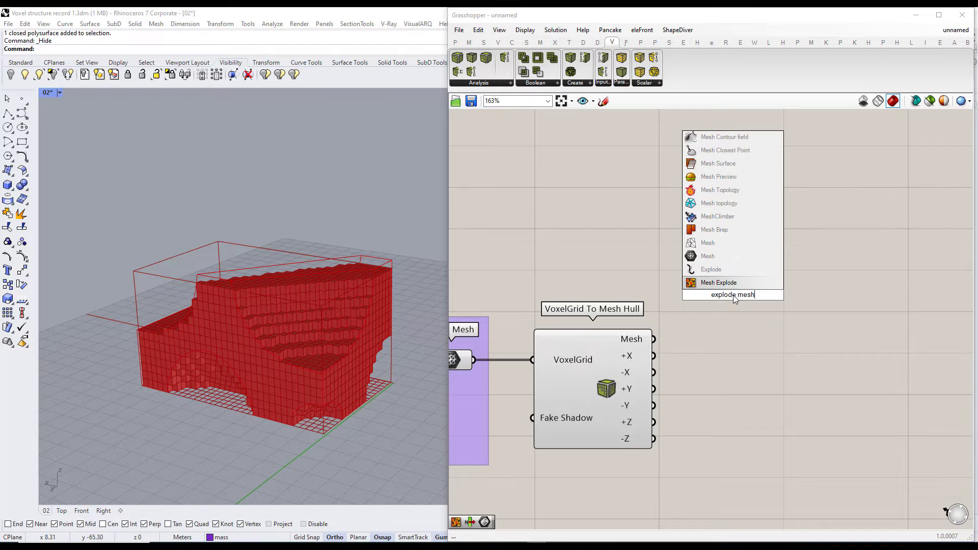
pyautogui.press('Return')
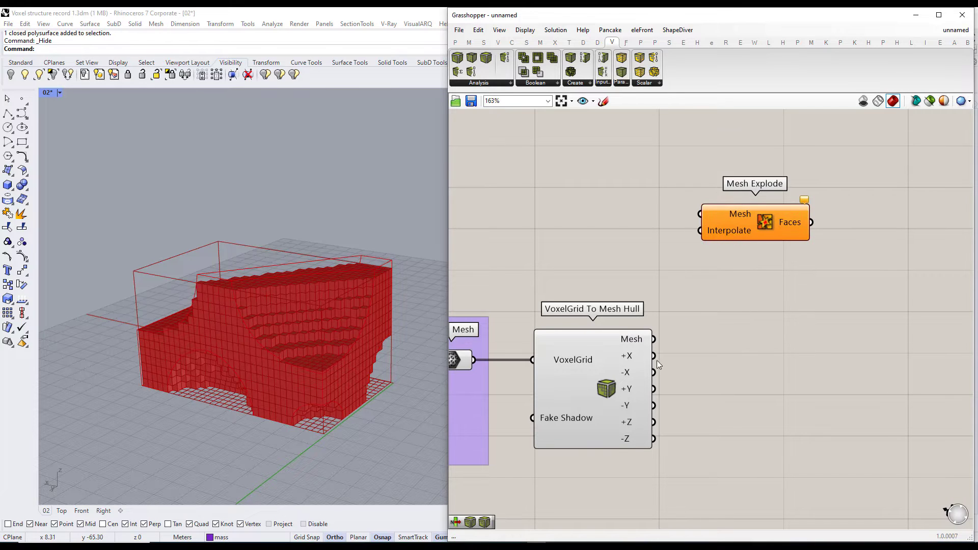
# - Connect the +X, -X, +Y, -Y and +Z outputs of VoxelGrid To Mesh Hull to Mesh Explode's Mesh input
pyautogui.moveTo(655, 355); pyautogui.dragTo(699, 213)
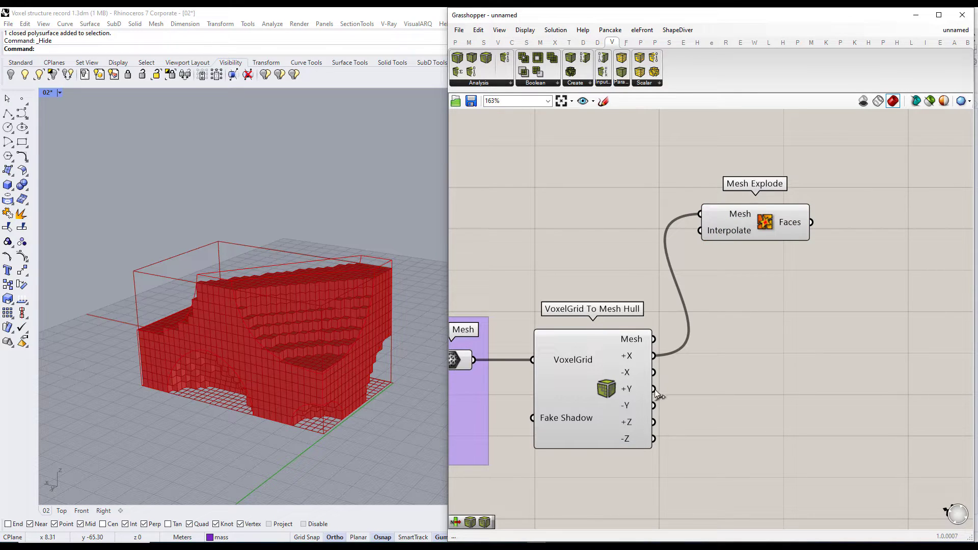
pyautogui.keyDown('shift'); pyautogui.moveTo(653, 372); pyautogui.dragTo(700, 214); pyautogui.keyUp('shift')
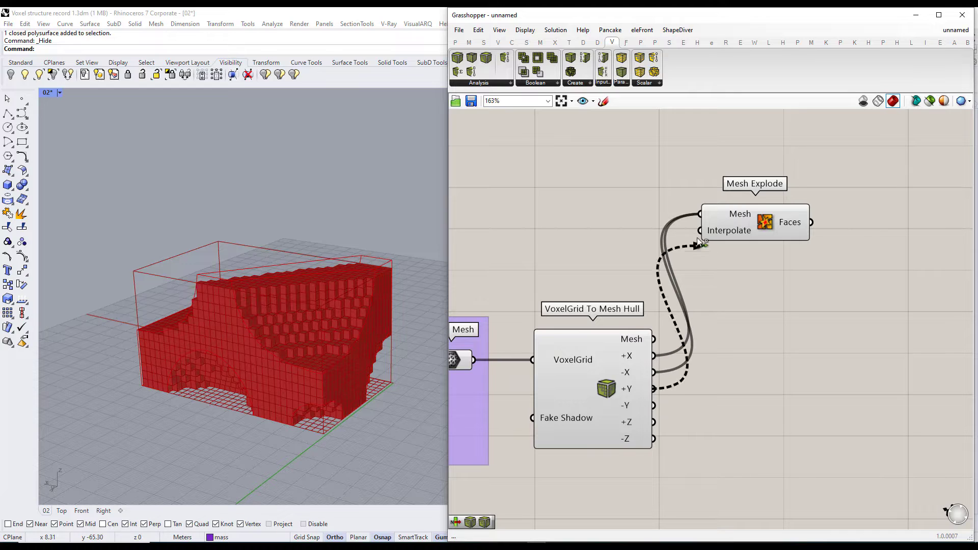
pyautogui.keyDown('shift'); pyautogui.moveTo(694, 262); pyautogui.dragTo(700, 214); pyautogui.keyUp('shift')
pyautogui.keyDown('shift'); pyautogui.moveTo(654, 405); pyautogui.dragTo(701, 214); pyautogui.keyUp('shift')
pyautogui.keyDown('shift'); pyautogui.moveTo(654, 424); pyautogui.dragTo(699, 214); pyautogui.keyUp('shift')
# - Add a List Item component beside Mesh Explode and connect the Faces output to its List input
pyautogui.moveTo(610, 341); pyautogui.dragTo(715, 226, button='right')
pyautogui.doubleClick(740, 295)
pyautogui.write('li')
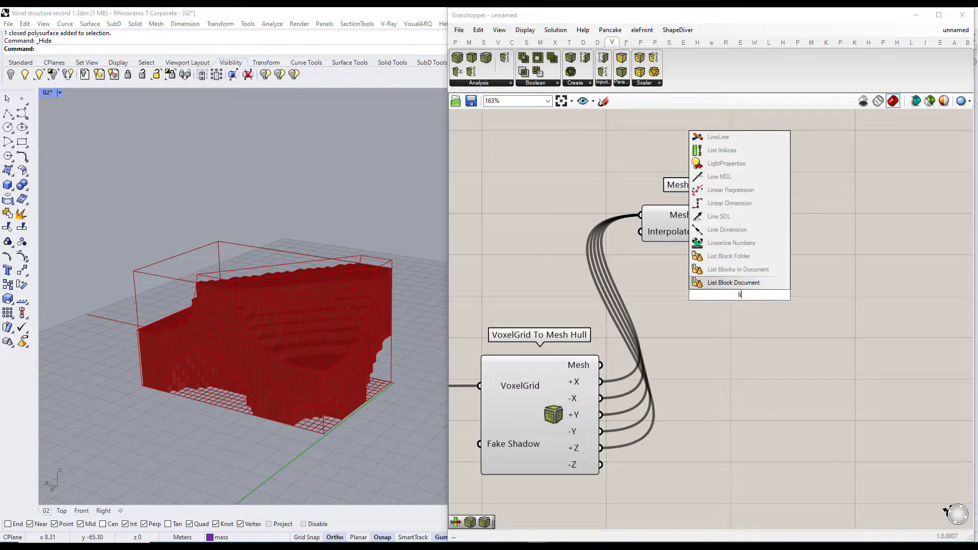
pyautogui.write('st item')
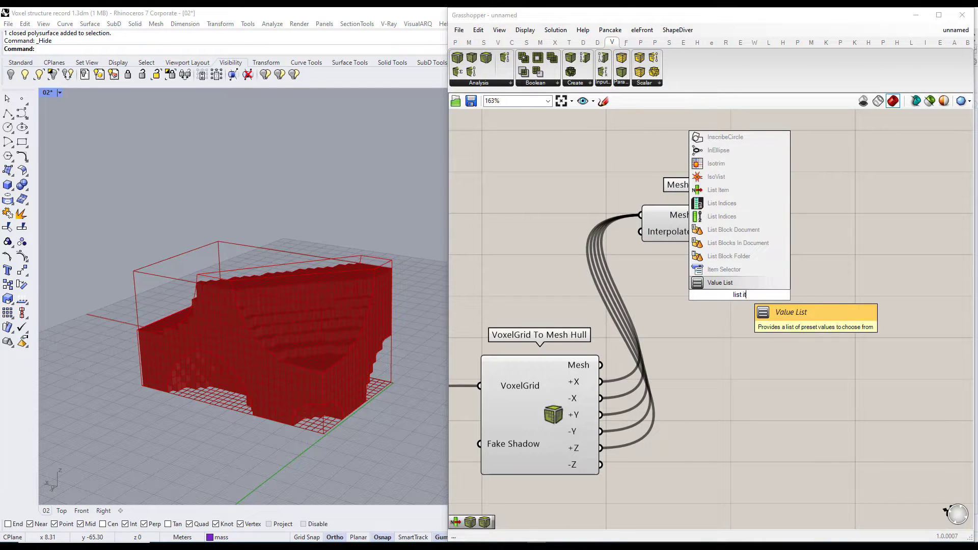
pyautogui.click(747, 284)
pyautogui.moveTo(745, 294); pyautogui.dragTo(838, 246)
pyautogui.moveTo(752, 223); pyautogui.dragTo(779, 223)
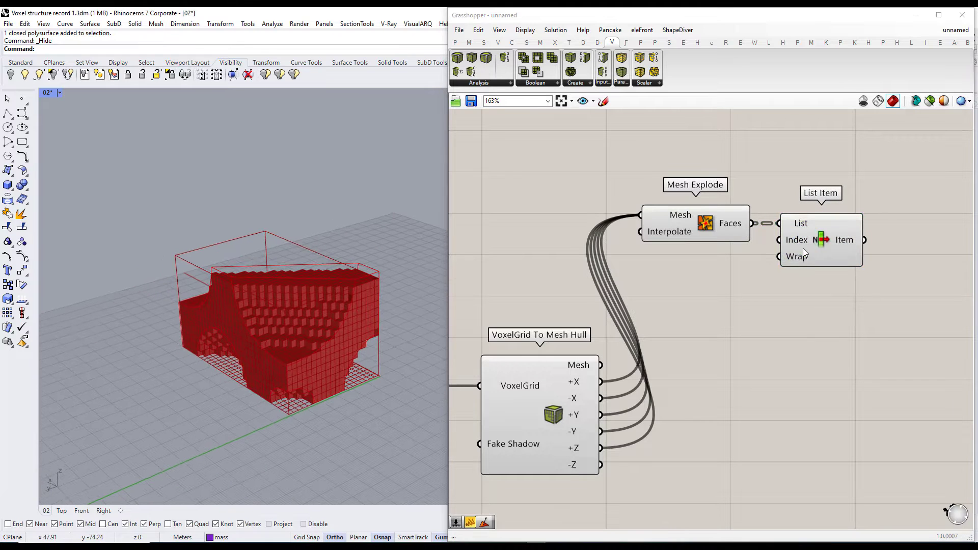
# - Search for the Face Normals component to place beyond List Item
pyautogui.click(802, 248)
pyautogui.click(744, 319)
pyautogui.scroll(-3, 867, 224)
pyautogui.scroll(3, 870, 229)
pyautogui.doubleClick(777, 221)
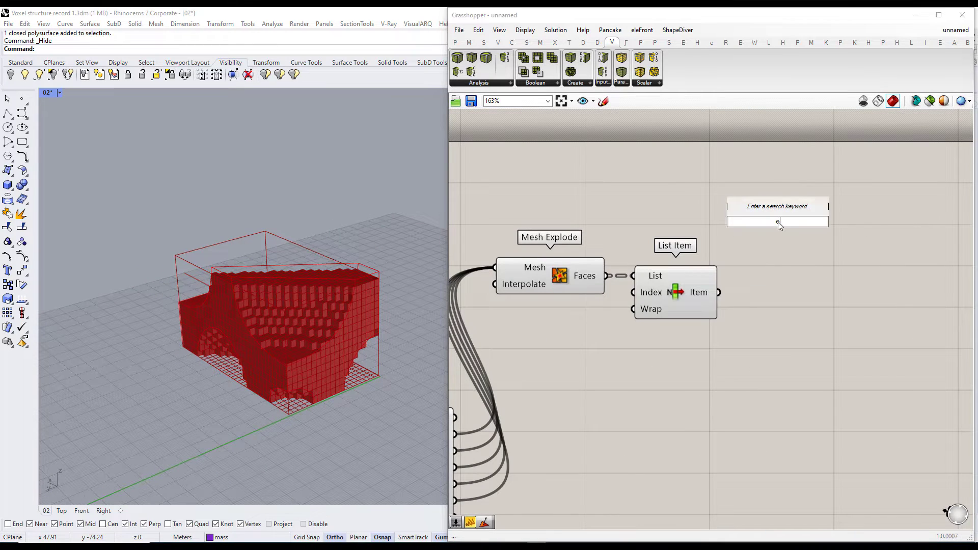
pyautogui.doubleClick(788, 257)
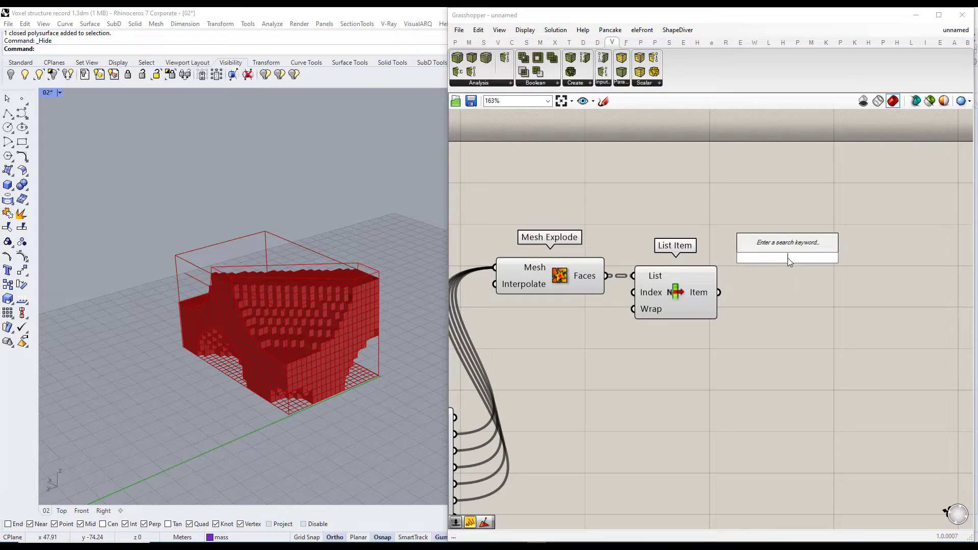
pyautogui.write('face norma')
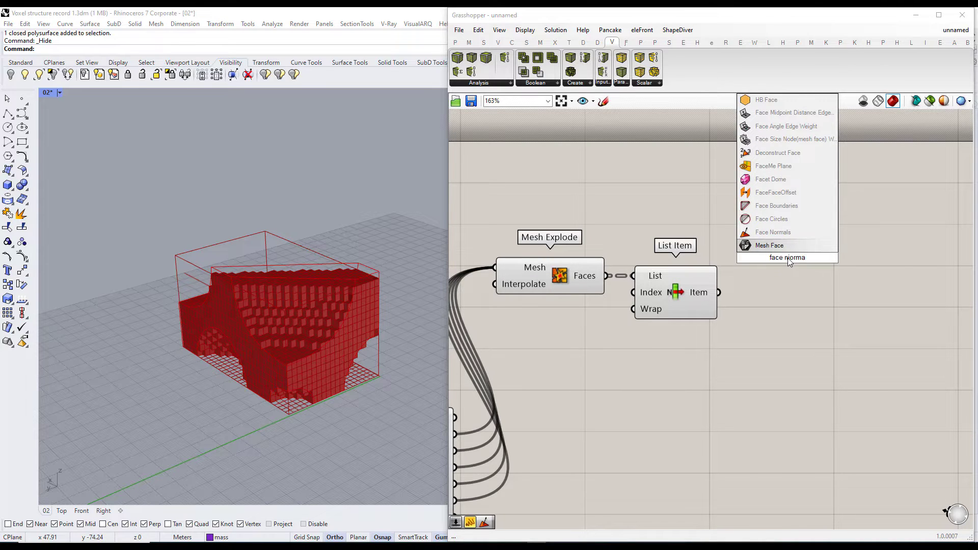
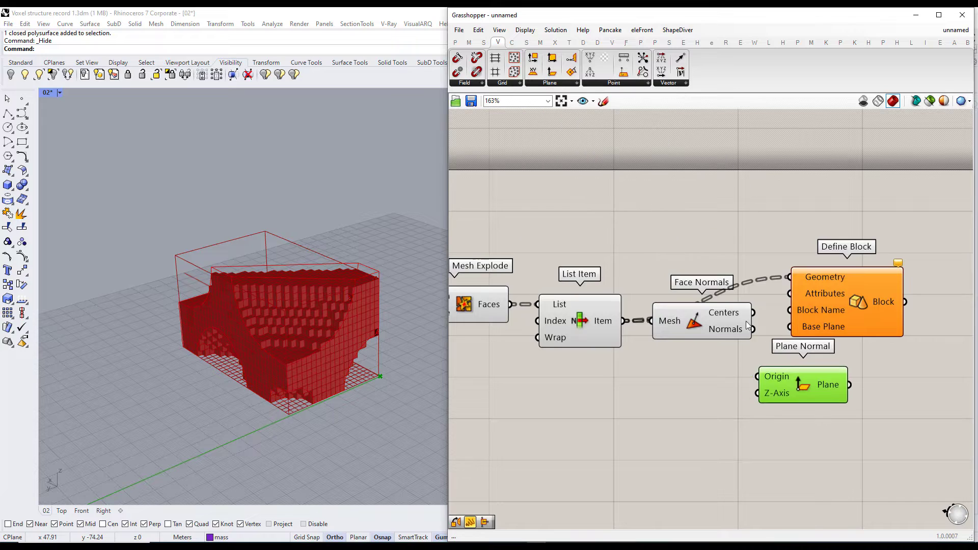
# - Add a panel above Face Normals listing V1, V2, V3, V4 and V5 on separate lines
pyautogui.doubleClick(705, 182)
pyautogui.write('V1')
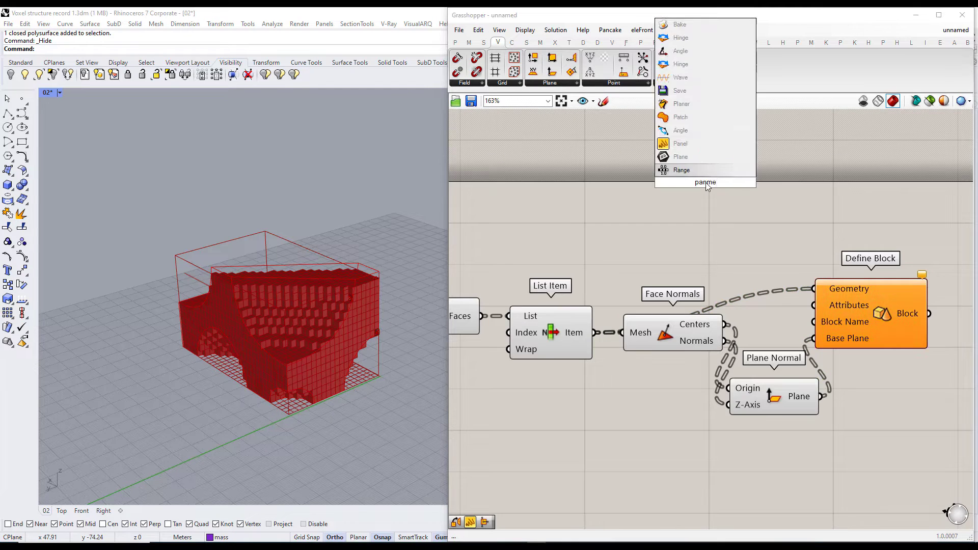
pyautogui.press('Return')
pyautogui.press('Return')
pyautogui.write('V2')
pyautogui.press('Return')
pyautogui.write('V3')
pyautogui.click(786, 223)
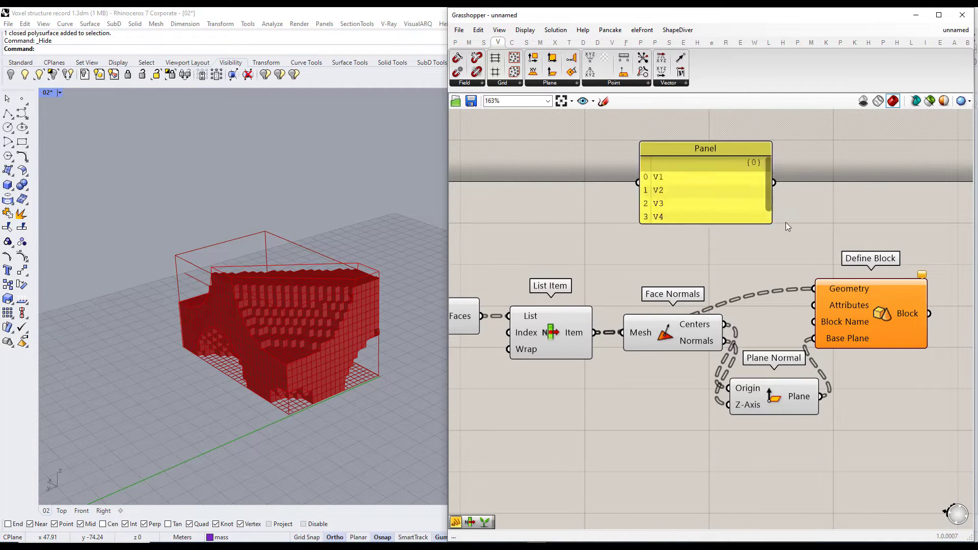
# - Enlarge the panel and route its output through a new Graft Tree component into Define Block's Block Name input
pyautogui.moveTo(765, 178); pyautogui.dragTo(810, 298)
pyautogui.doubleClick(772, 174)
pyautogui.write('graft')
pyautogui.press('Return')
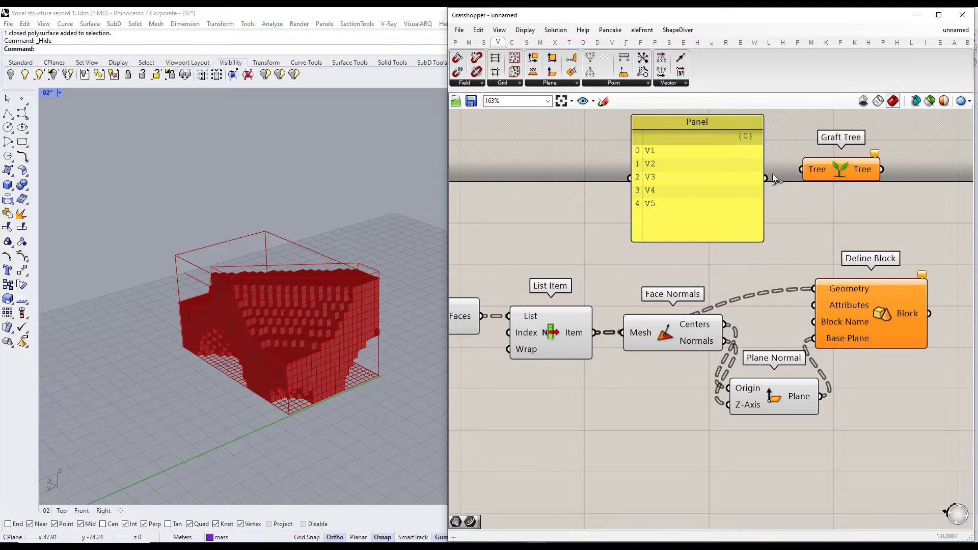
pyautogui.moveTo(859, 166); pyautogui.dragTo(820, 293)
# - Group the components from Mesh Explode to Define Block as "Step 2_Creating one block in each face direction"
pyautogui.scroll(-4, 840, 306)
pyautogui.click(817, 325)
pyautogui.hotkey('ctrl', 'g')
pyautogui.rightClick(731, 234)
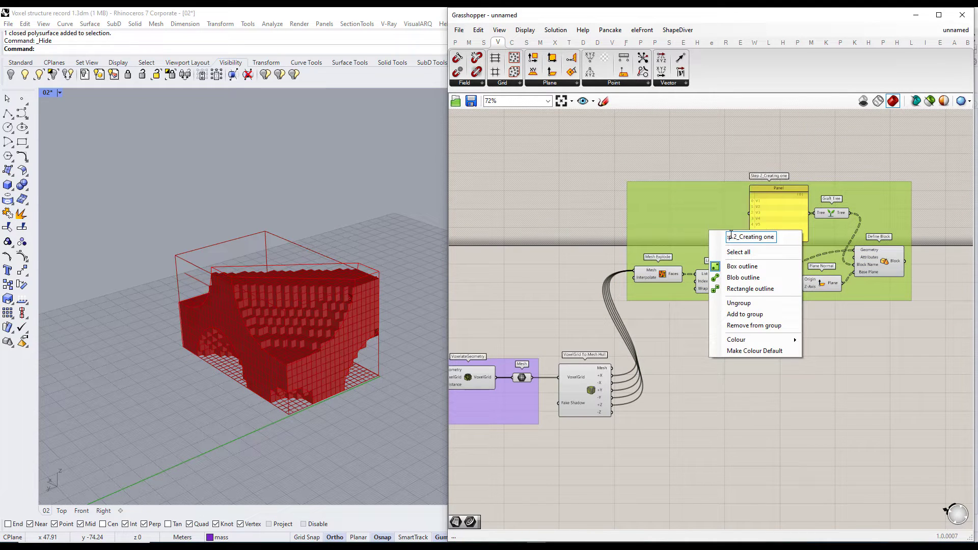
pyautogui.press('Return')
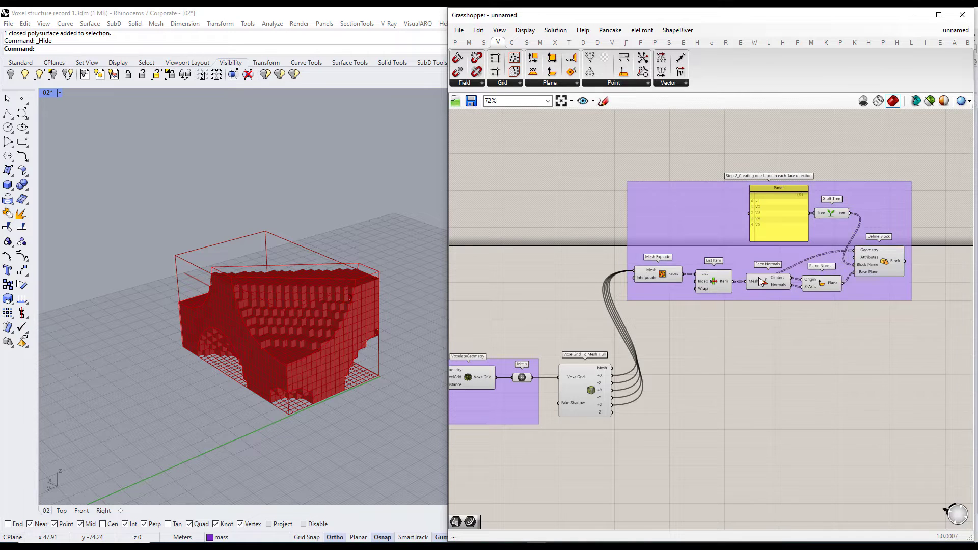
# - Prefix the name of the Voxel form group with "Step 1_"
pyautogui.scroll(-2, 662, 306)
pyautogui.scroll(4, 611, 346)
pyautogui.rightClick(605, 359)
pyautogui.write('Step 1_')
pyautogui.press('Return')
pyautogui.scroll(-2, 687, 258)
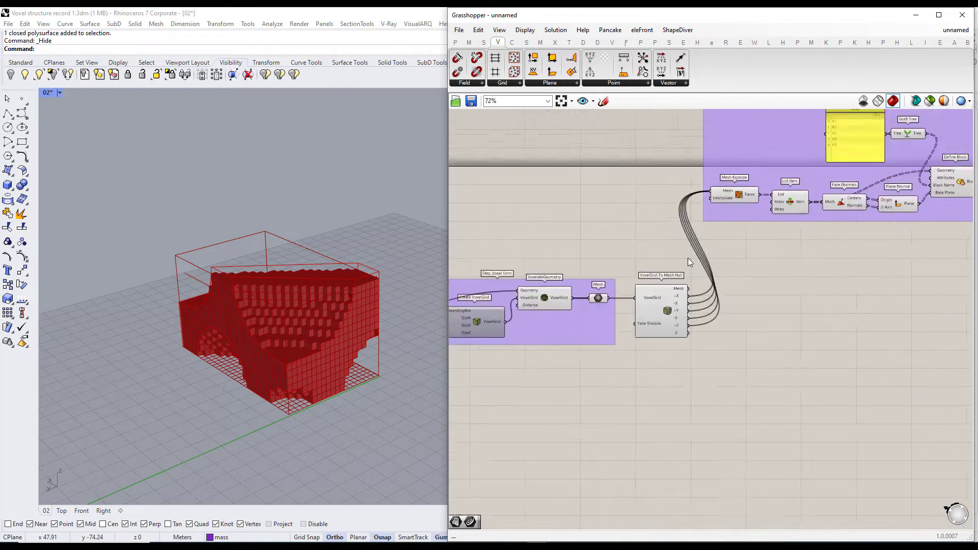
# - Duplicate Mesh Explode, List Item, Face Normals and Plane Normal with their wires below the Step 2 group
pyautogui.scroll(2, 611, 307)
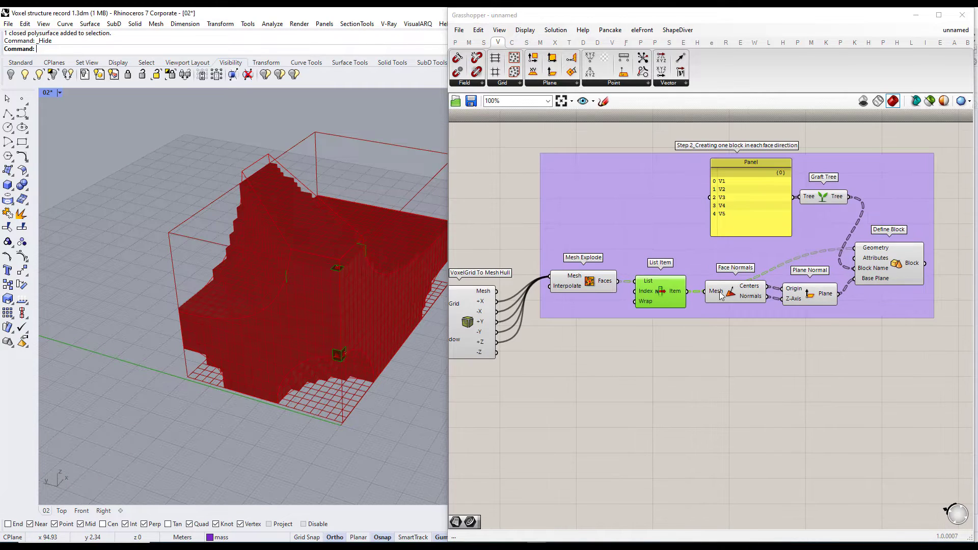
pyautogui.scroll(-1, 720, 296)
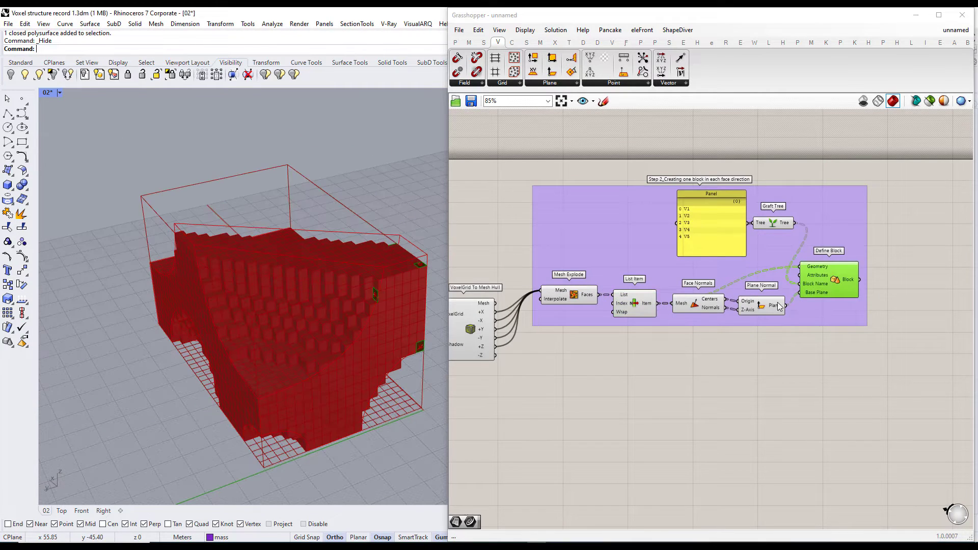
pyautogui.scroll(-1, 777, 305)
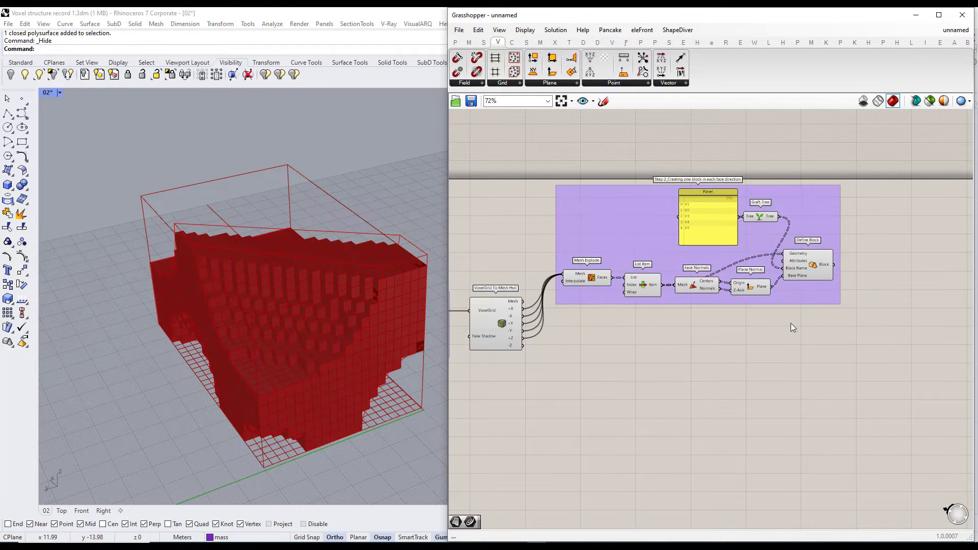
pyautogui.moveTo(536, 243); pyautogui.dragTo(785, 337)
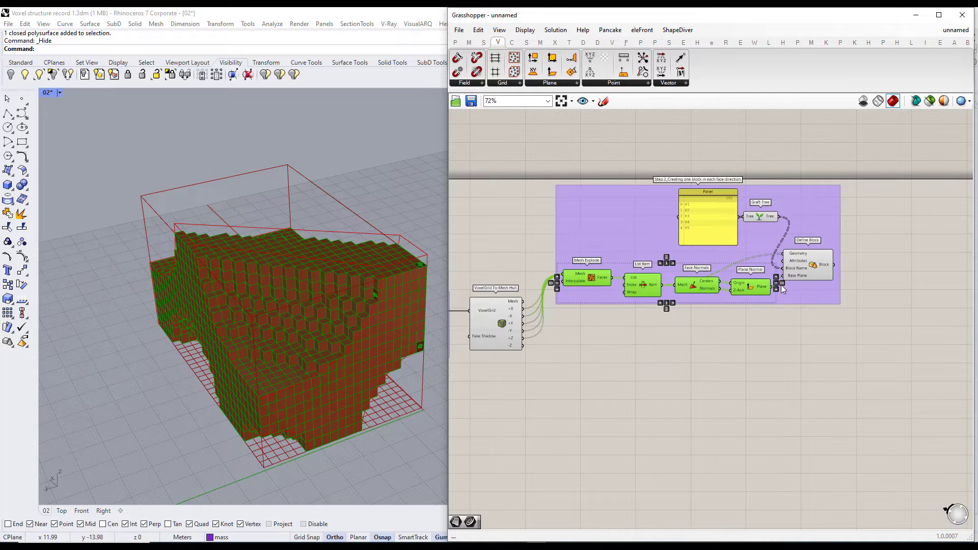
pyautogui.moveTo(646, 286); pyautogui.dragTo(645, 368)
# - Remove List Item from the copied chain, link Faces directly to Face Normals, and close the gap before Plane Normal
pyautogui.click(606, 392)
pyautogui.scroll(3, 605, 372)
pyautogui.click(640, 378)
pyautogui.press('Delete')
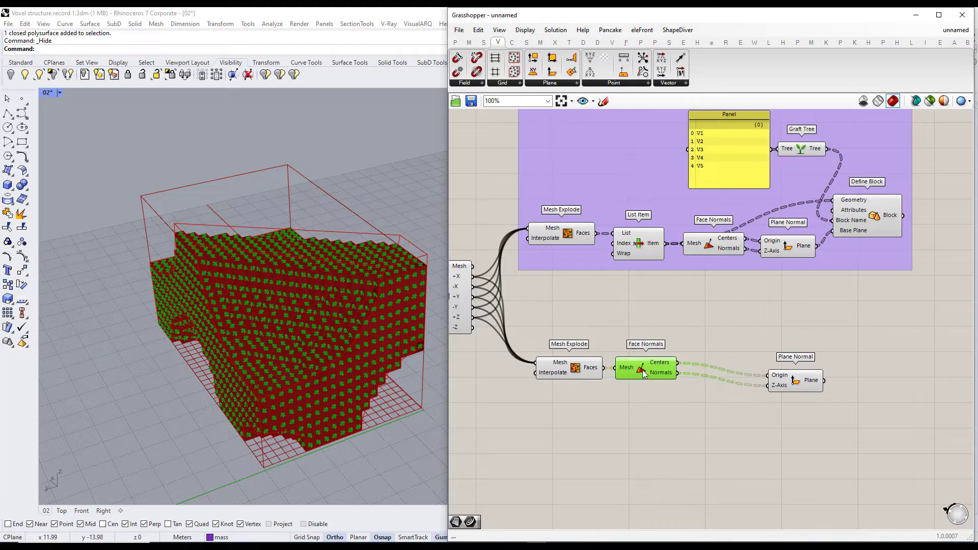
pyautogui.moveTo(794, 380); pyautogui.dragTo(722, 369)
# - Add an Insert Block component between the Step 2 group and the copied chain
pyautogui.scroll(-3, 661, 363)
pyautogui.scroll(1, 410, 301)
pyautogui.doubleClick(738, 340)
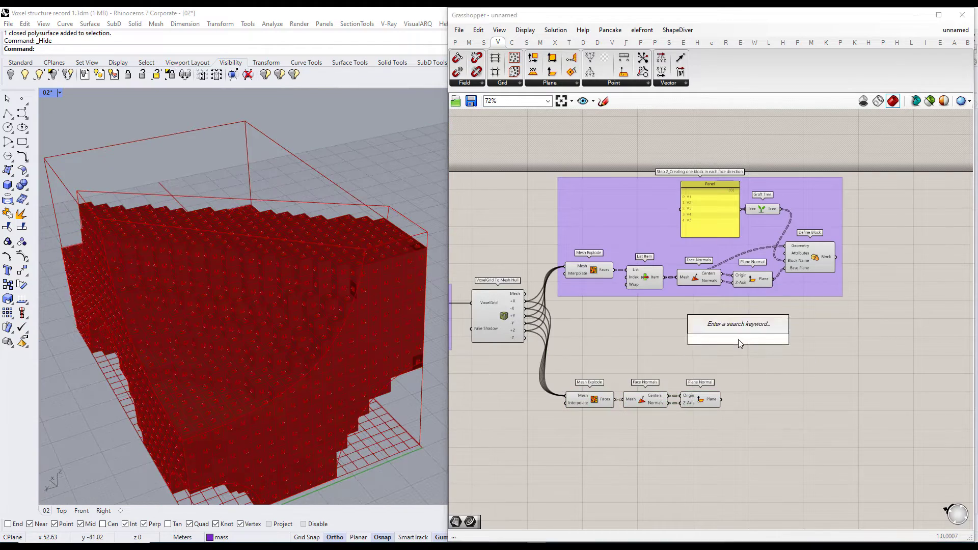
pyautogui.write('insert block')
pyautogui.press('Return')
# - Add an XY Plane component in front of Insert Block
pyautogui.scroll(3, 772, 345)
pyautogui.doubleClick(703, 335)
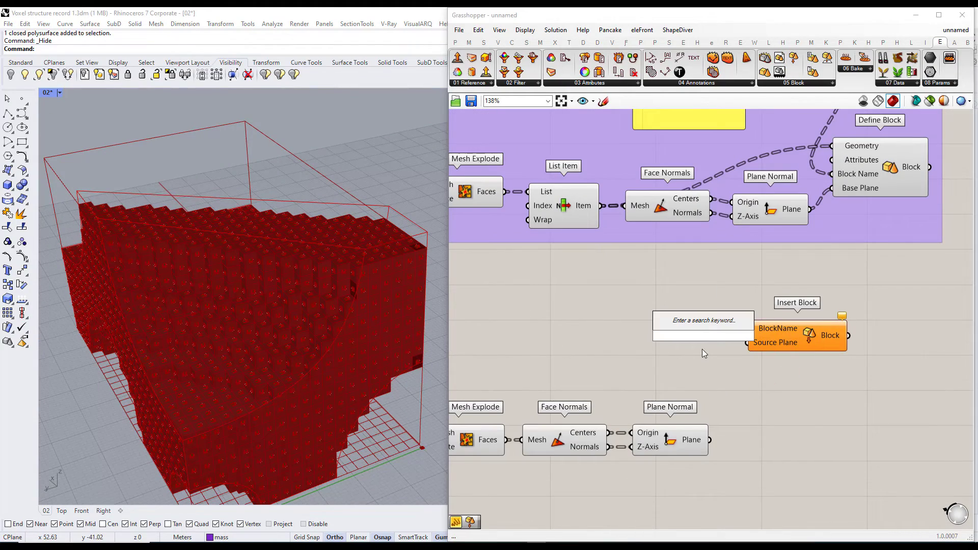
pyautogui.write('xy plane')
pyautogui.press('Return')
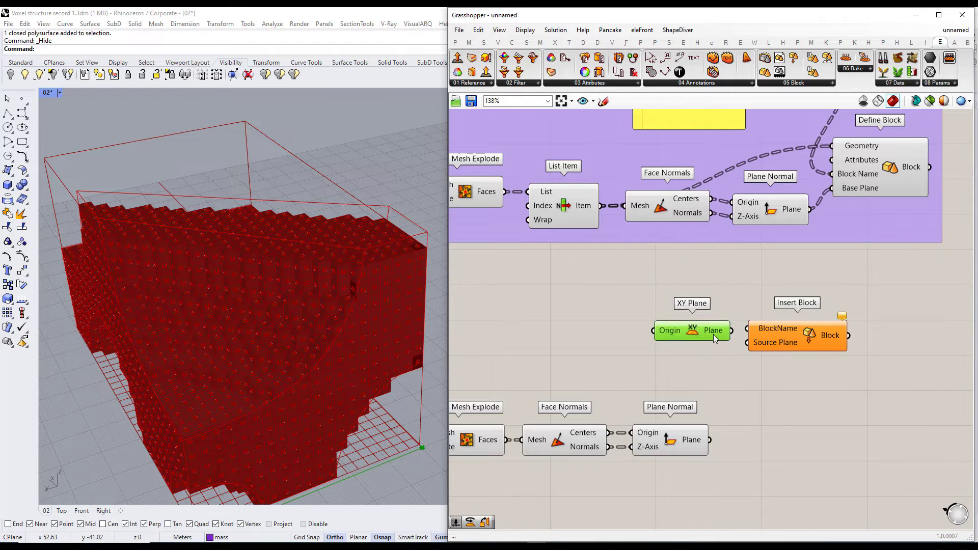
# - Connect Graft Tree to Insert Block's BlockName and XY Plane to its Source Plane, nudging the panel and XY Plane into place
pyautogui.scroll(-2, 711, 344)
pyautogui.click(716, 184)
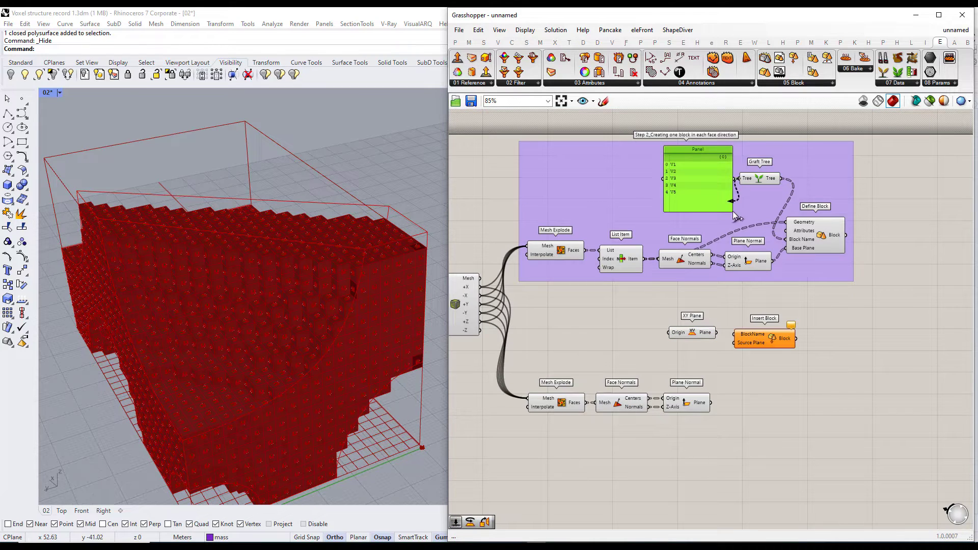
pyautogui.moveTo(735, 216); pyautogui.dragTo(738, 339)
pyautogui.moveTo(730, 181); pyautogui.dragTo(717, 181)
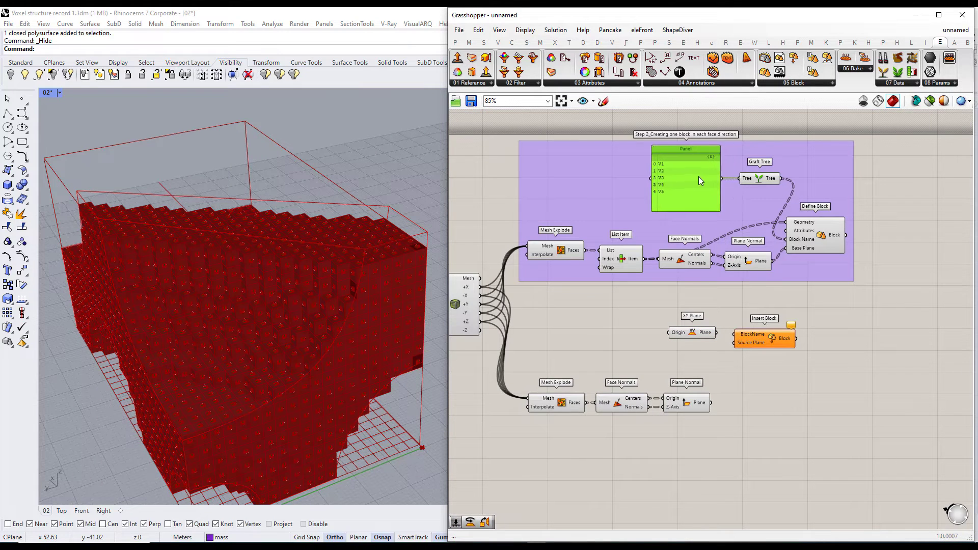
pyautogui.moveTo(781, 178); pyautogui.dragTo(732, 335)
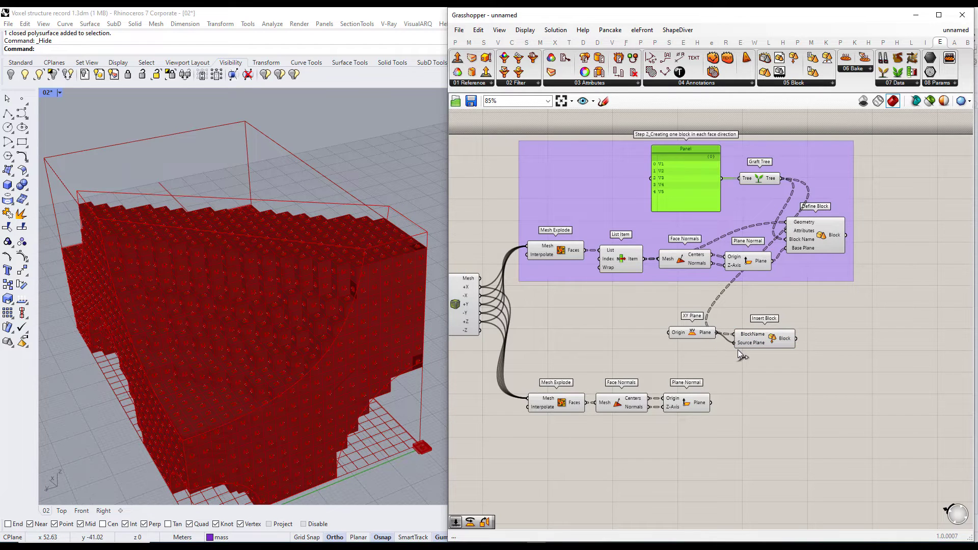
pyautogui.moveTo(693, 336); pyautogui.dragTo(696, 347)
# - Bake the Define Block output into Rhino with the default attributes
pyautogui.scroll(-2, 705, 312)
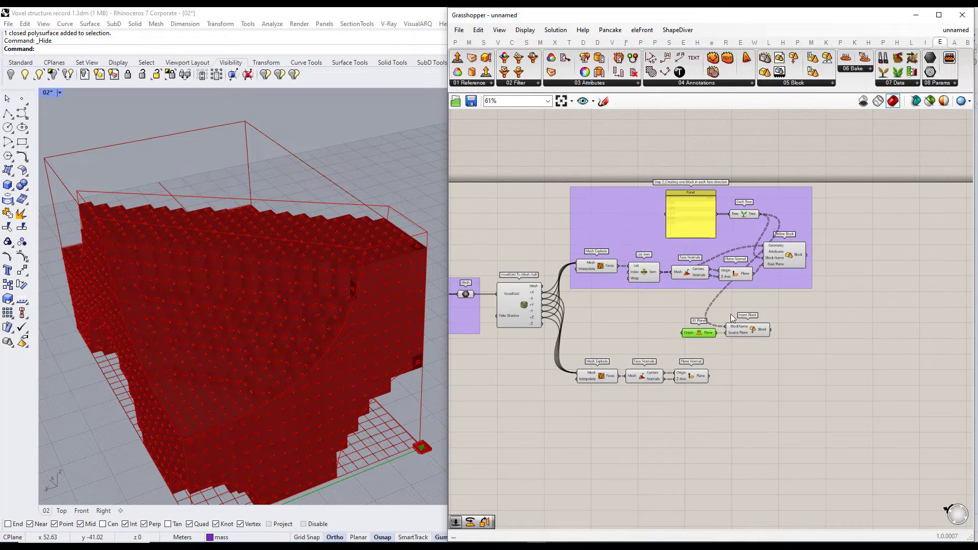
pyautogui.scroll(3, 792, 331)
pyautogui.click(797, 206)
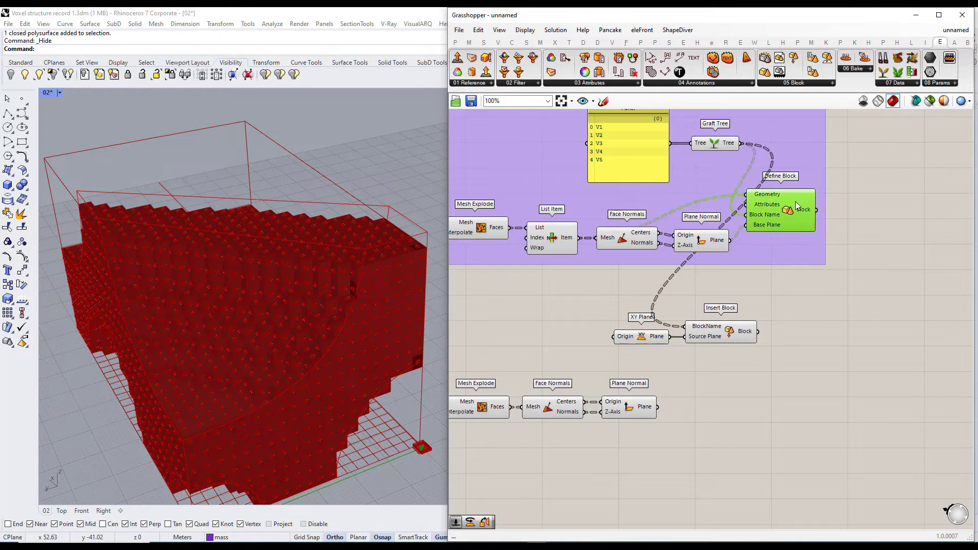
pyautogui.rightClick(804, 212)
pyautogui.click(810, 288)
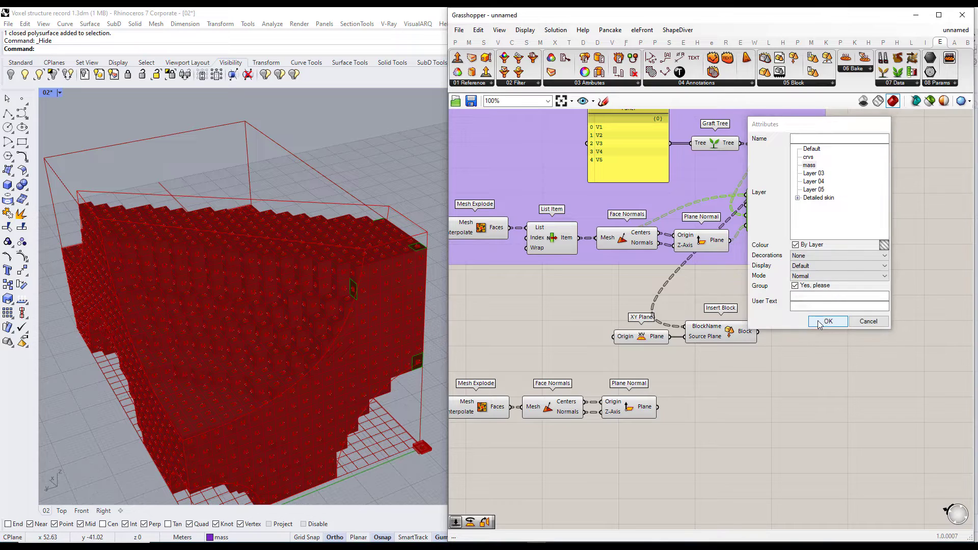
pyautogui.click(828, 321)
# - Delete the baked block instances from the Rhino viewport
pyautogui.scroll(-3, 421, 255)
pyautogui.moveTo(344, 302); pyautogui.dragTo(391, 265)
pyautogui.press('Delete')
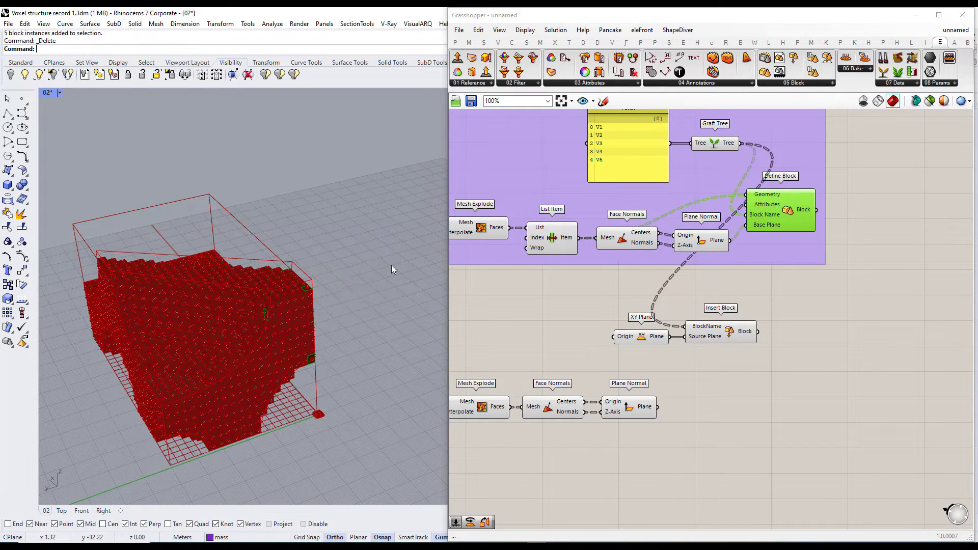
# - Move the copied Mesh Explode, Face Normals and Plane Normal chain closer beneath Insert Block
pyautogui.click(753, 289)
pyautogui.middleClick(754, 289)
pyautogui.click(752, 333)
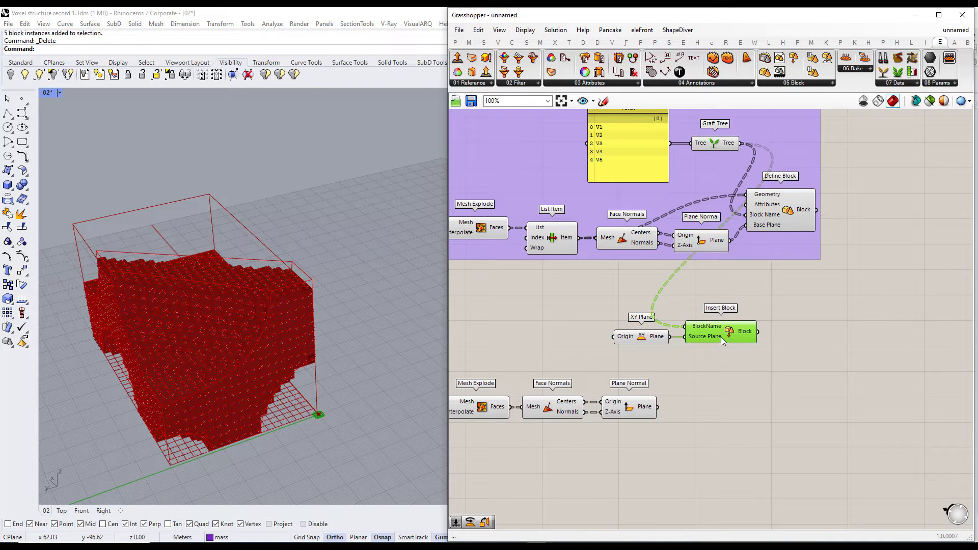
pyautogui.scroll(-2, 730, 386)
pyautogui.moveTo(728, 387); pyautogui.dragTo(544, 432)
pyautogui.click(735, 419)
pyautogui.scroll(2, 735, 418)
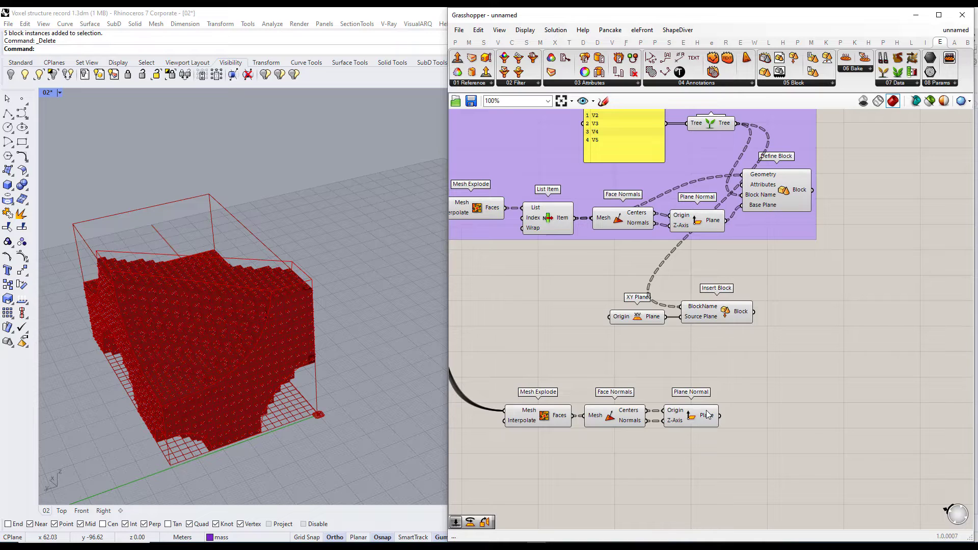
# - Add an Orient component, wiring Insert Block's Block to Geometry, XY Plane to Source and Plane Normal to Target
pyautogui.doubleClick(773, 351)
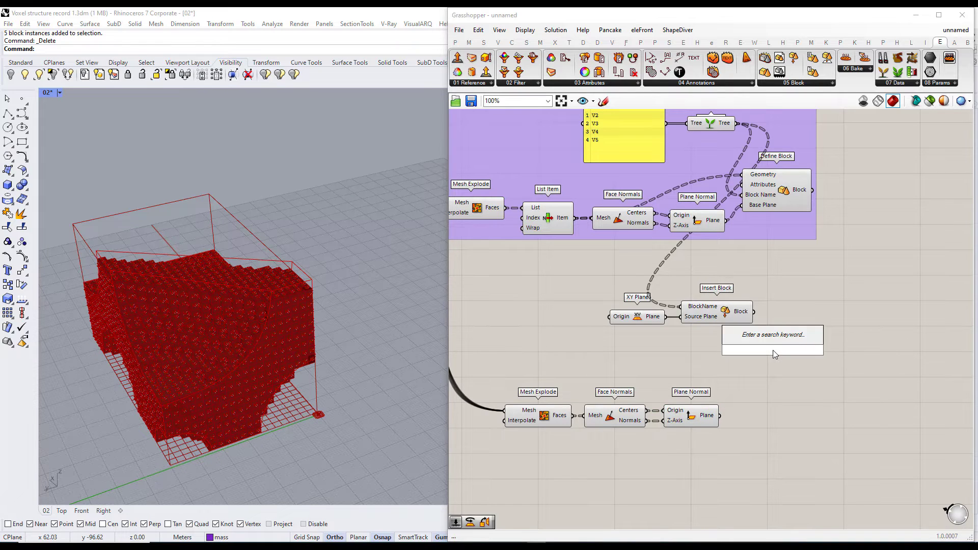
pyautogui.write('orient')
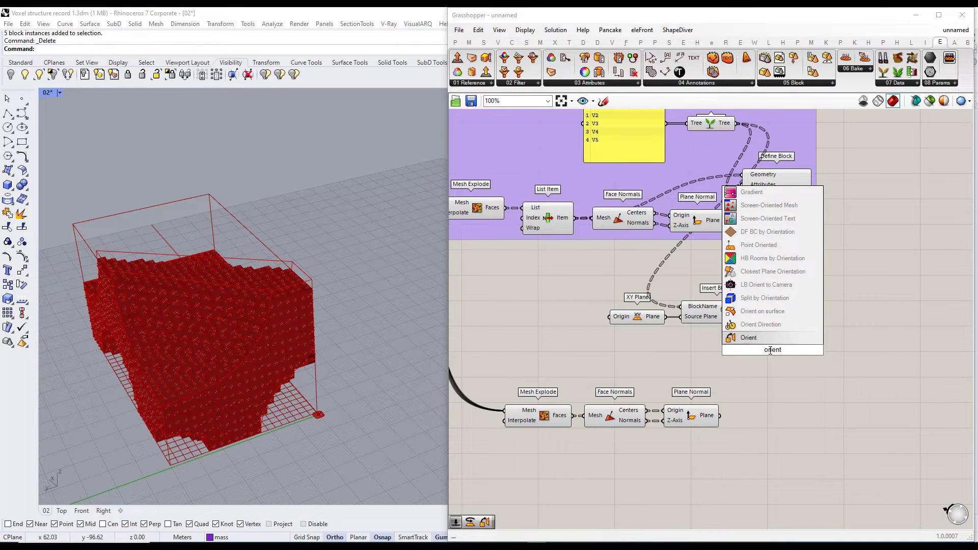
pyautogui.press('Return')
pyautogui.click(733, 320)
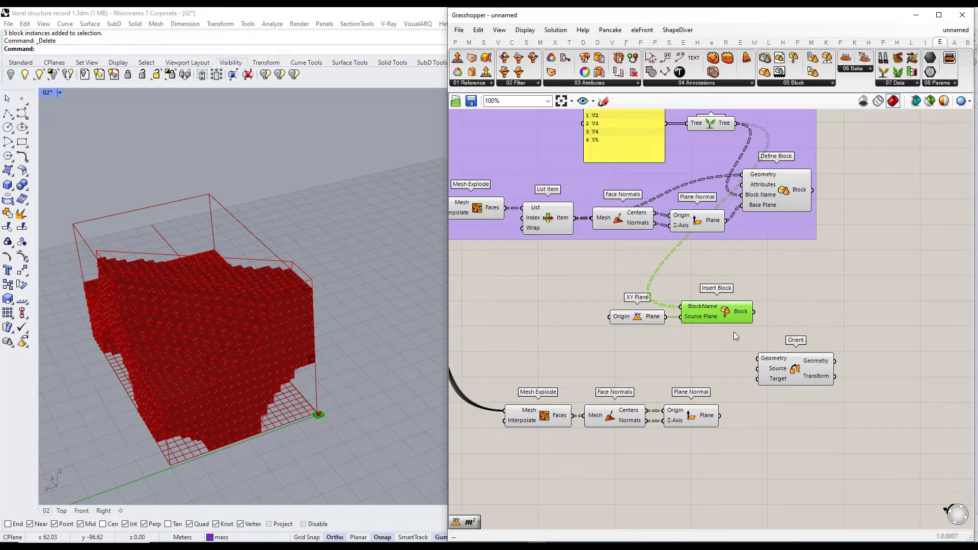
pyautogui.click(733, 332)
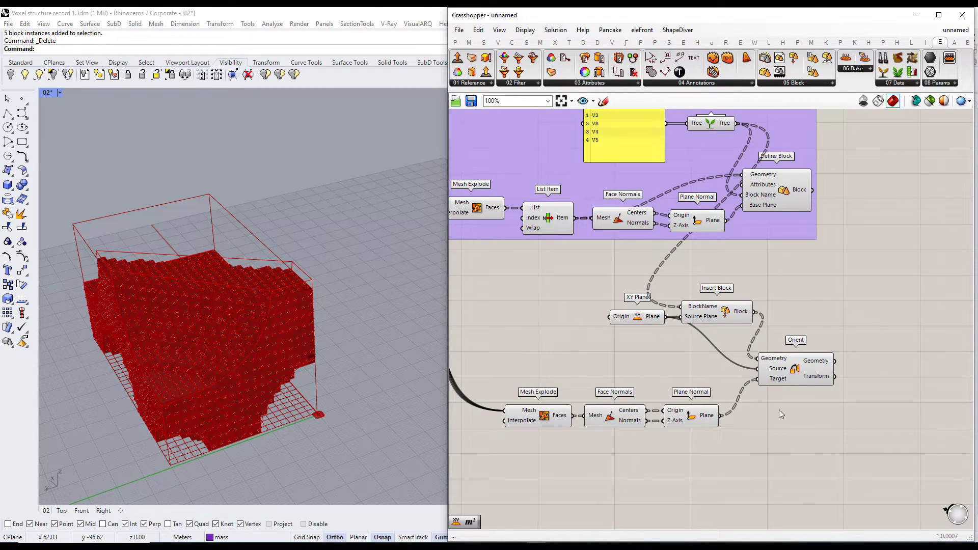
pyautogui.click(784, 378)
pyautogui.scroll(5, 289, 366)
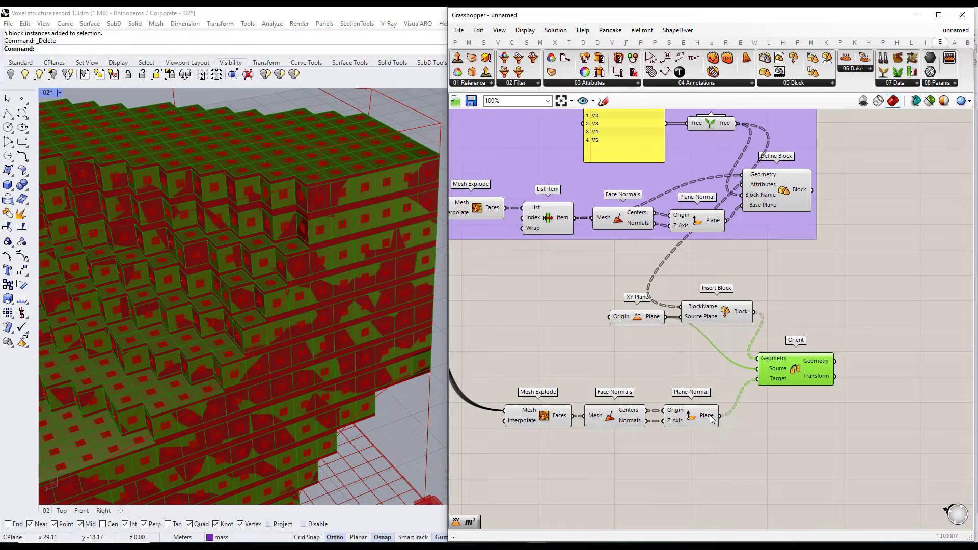
# - Add a Trim Tree component and route the Plane Normal output through it into Orient's Target
pyautogui.doubleClick(732, 439)
pyautogui.write('tr')
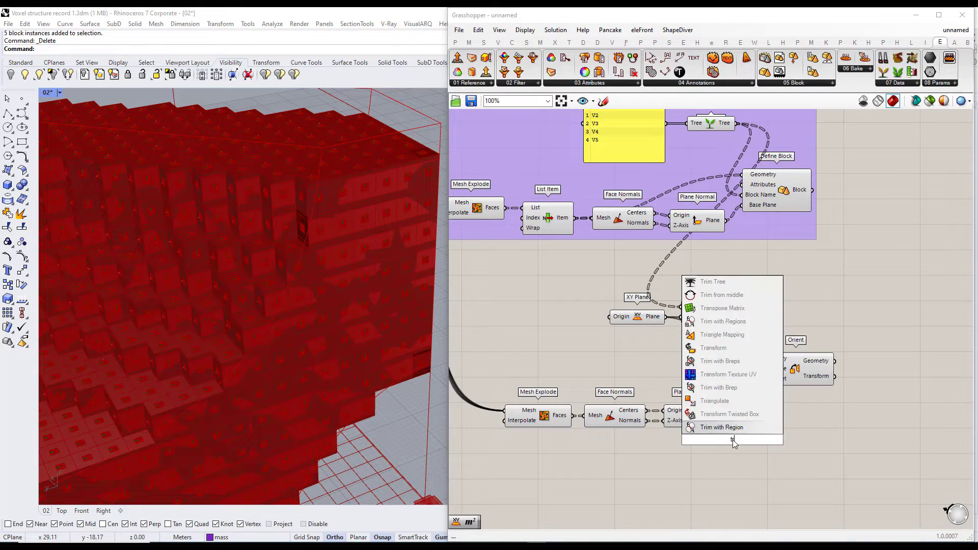
pyautogui.write('ee')
pyautogui.press('Up')
pyautogui.press('Up')
pyautogui.press('Up')
pyautogui.press('Up')
pyautogui.press('Up')
pyautogui.press('Return')
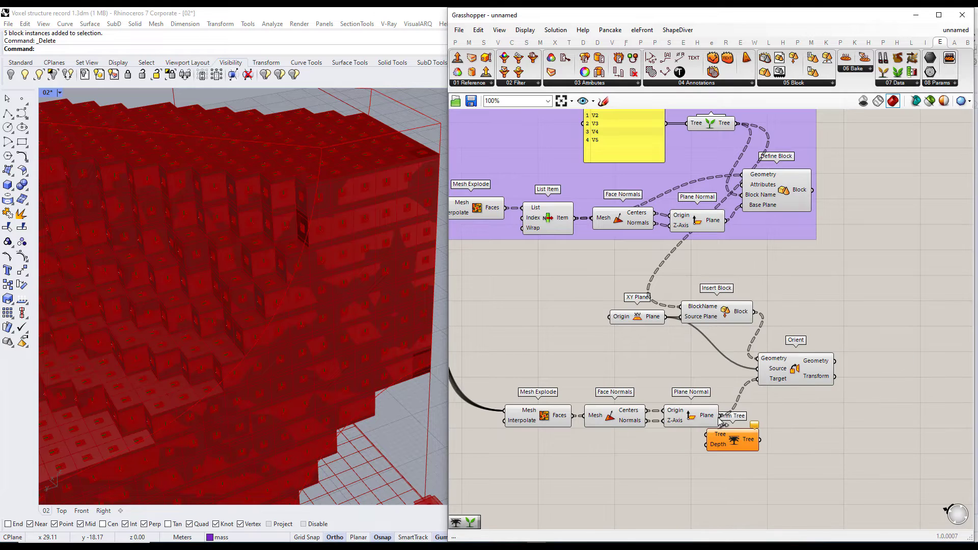
pyautogui.moveTo(766, 386); pyautogui.dragTo(766, 385)
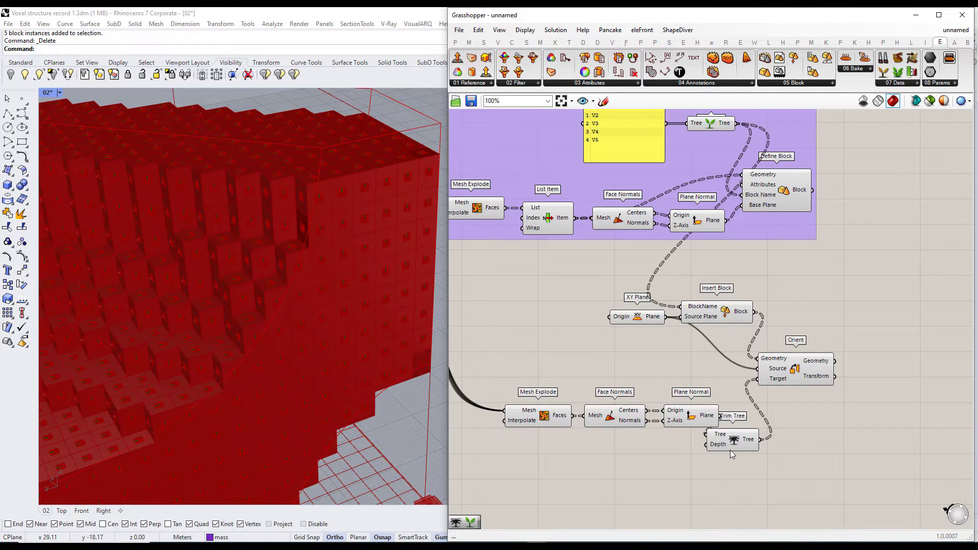
# - Rearrange Trim Tree, Orient, XY Plane and Insert Block into a compact layout beside the Plane Normal chain
pyautogui.moveTo(733, 447); pyautogui.dragTo(751, 428)
pyautogui.moveTo(795, 369); pyautogui.dragTo(836, 367)
pyautogui.scroll(-2, 773, 344)
pyautogui.moveTo(746, 348); pyautogui.dragTo(652, 308)
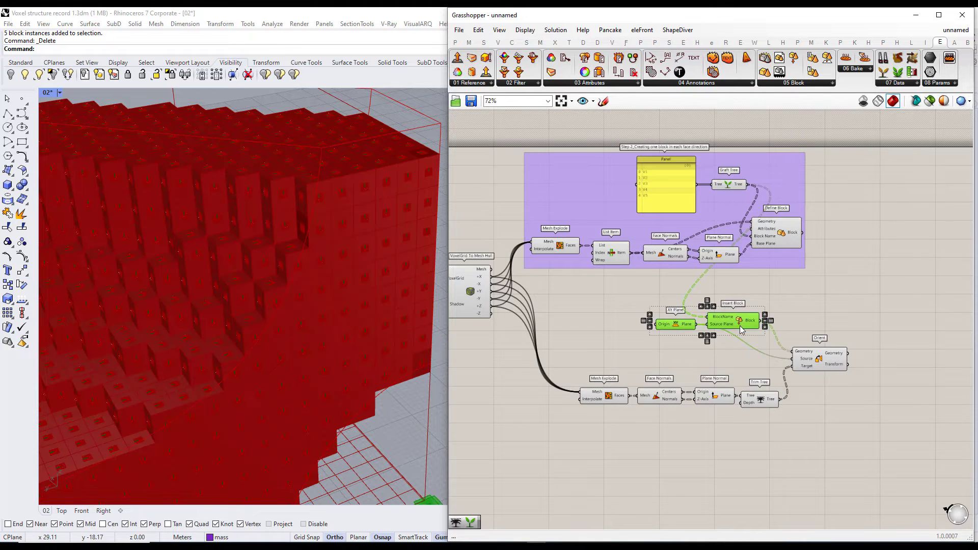
pyautogui.moveTo(733, 320); pyautogui.dragTo(742, 341)
pyautogui.click(809, 317)
# - Group the block insertion and orientation components, labelling the group as step 3, orienting the blocks to the faces of the voxel
pyautogui.scroll(-2, 808, 317)
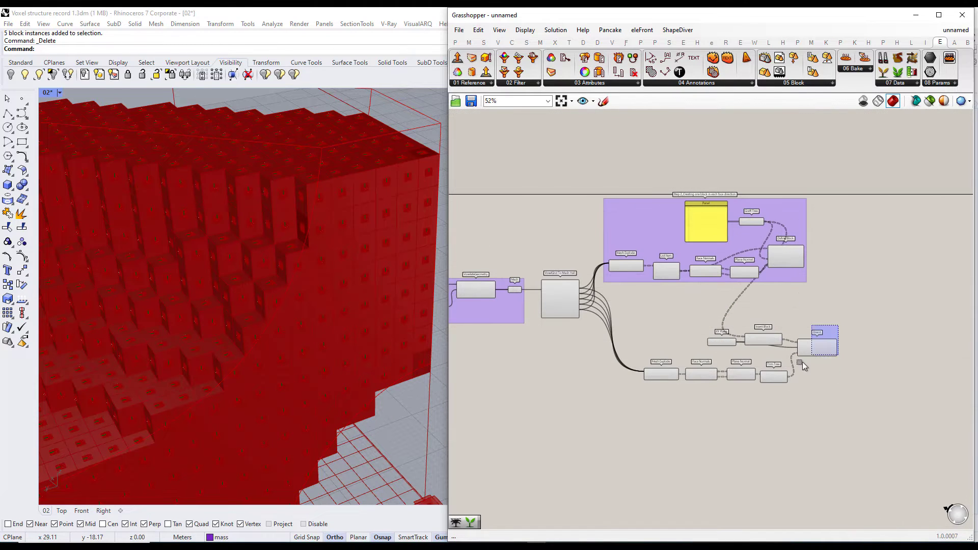
pyautogui.moveTo(802, 361); pyautogui.dragTo(637, 423)
pyautogui.hotkey('ctrl', 'g')
pyautogui.rightClick(660, 345)
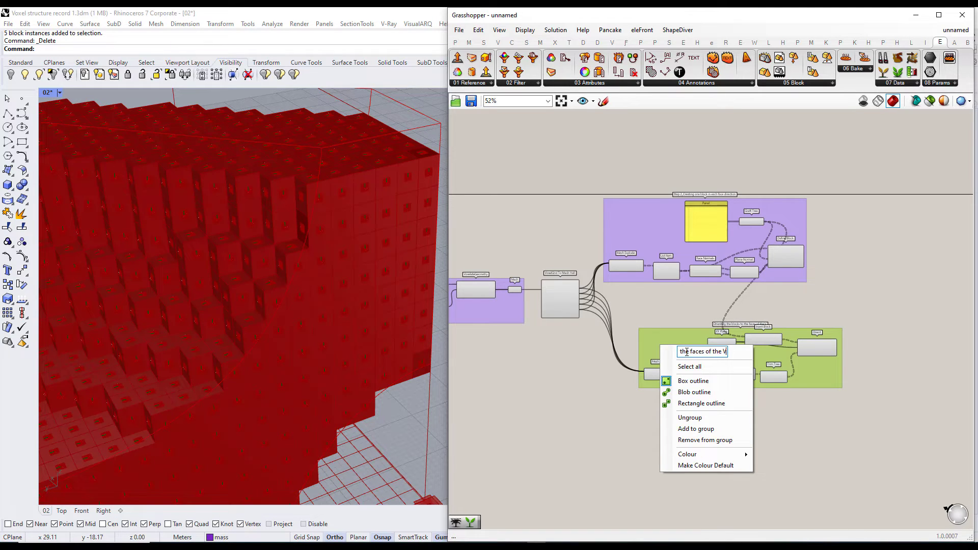
pyautogui.click(858, 316)
# - Disable the preview of the step 2 block definition components and of the upstream voxelization components
pyautogui.scroll(-2, 857, 316)
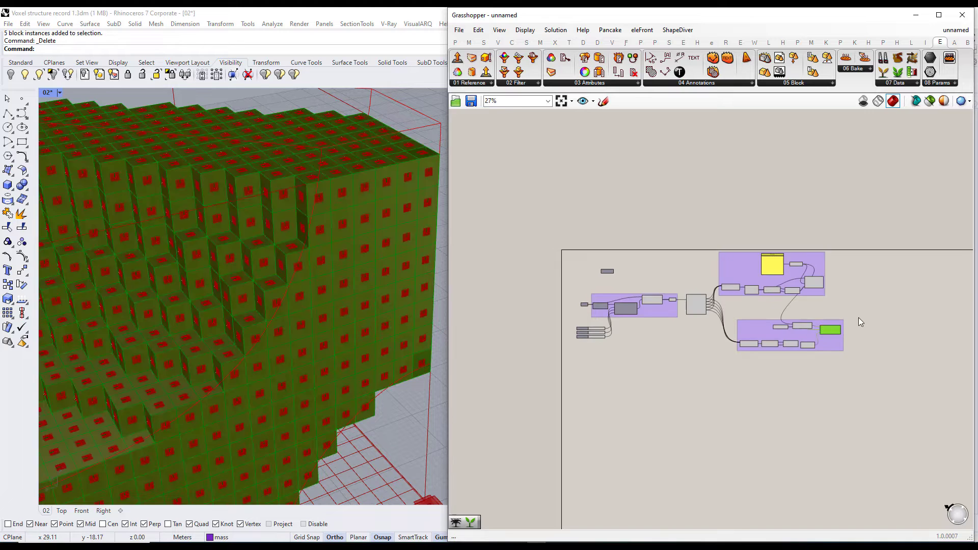
pyautogui.scroll(2, 813, 302)
pyautogui.moveTo(854, 311); pyautogui.dragTo(617, 205)
pyautogui.middleClick(640, 214)
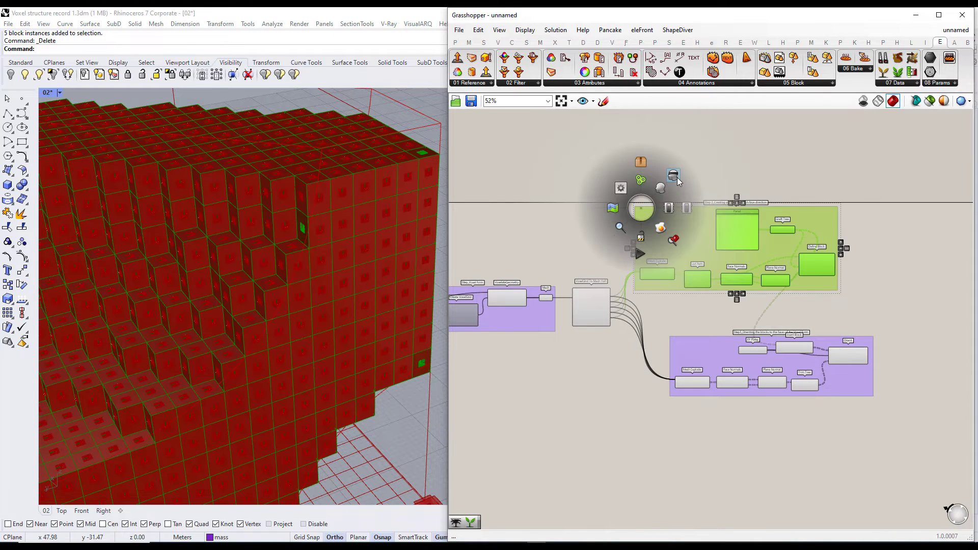
pyautogui.scroll(-2, 625, 319)
pyautogui.moveTo(625, 319); pyautogui.dragTo(599, 251)
pyautogui.middleClick(607, 253)
pyautogui.click(639, 223)
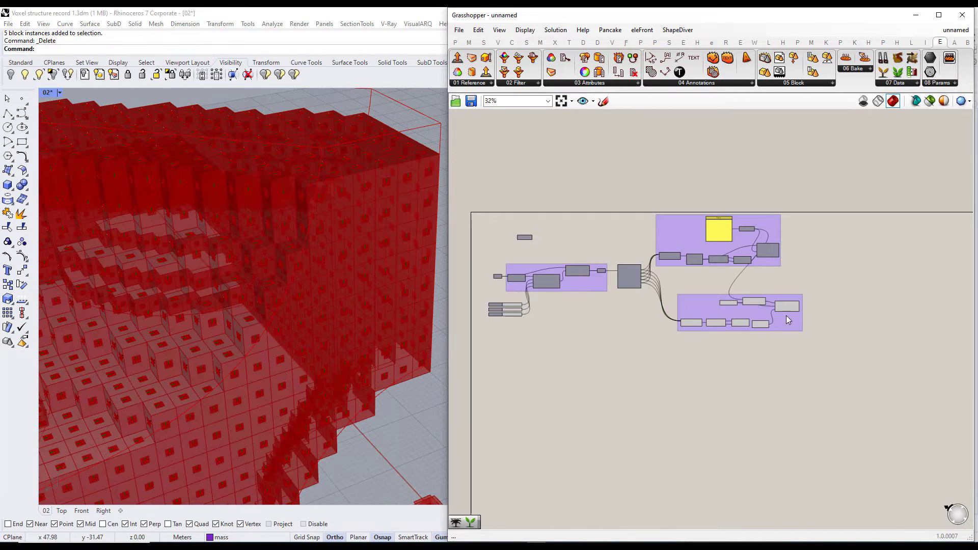
# - Disable the preview of every component in the step 3 group except Orient
pyautogui.scroll(3, 786, 315)
pyautogui.moveTo(747, 366); pyautogui.dragTo(590, 261)
pyautogui.middleClick(654, 258)
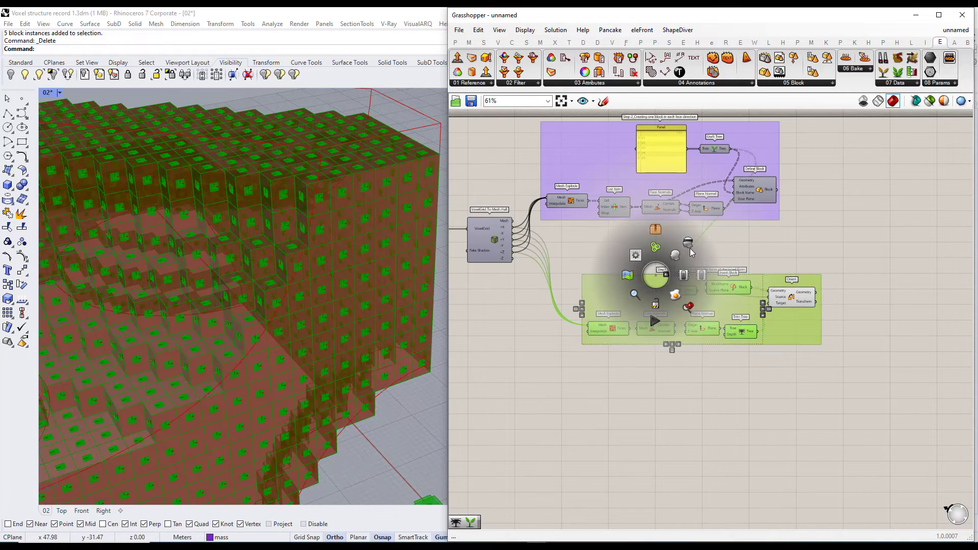
pyautogui.click(688, 228)
# - Check the oriented blocks on the building in Rhino and bake the Orient output
pyautogui.click(789, 299)
pyautogui.scroll(-5, 369, 293)
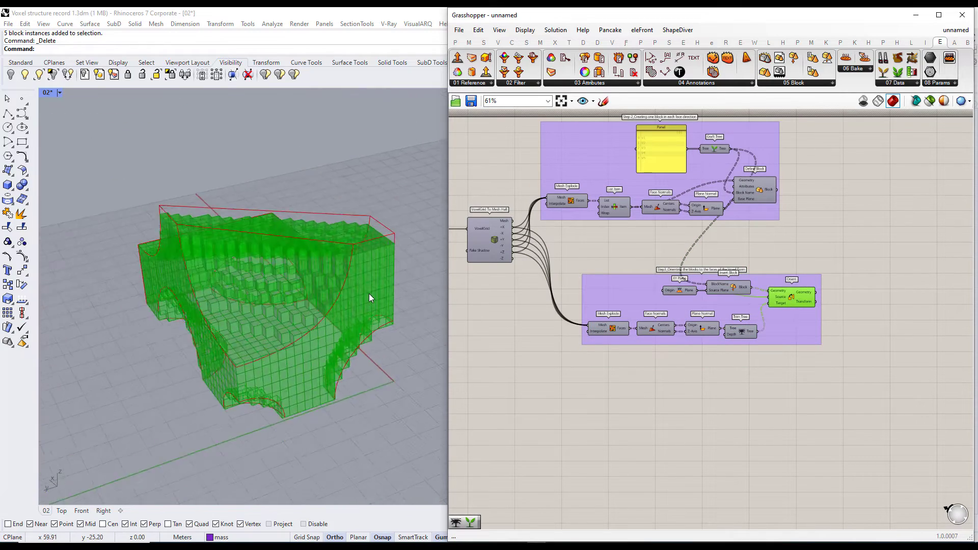
pyautogui.moveTo(369, 293); pyautogui.dragTo(356, 296, button='right')
pyautogui.click(728, 407)
pyautogui.moveTo(200, 293); pyautogui.dragTo(350, 275, button='right')
pyautogui.scroll(5, 832, 282)
pyautogui.click(796, 291)
pyautogui.scroll(-2, 544, 407)
pyautogui.scroll(1, 743, 275)
pyautogui.rightClick(741, 269)
pyautogui.click(760, 287)
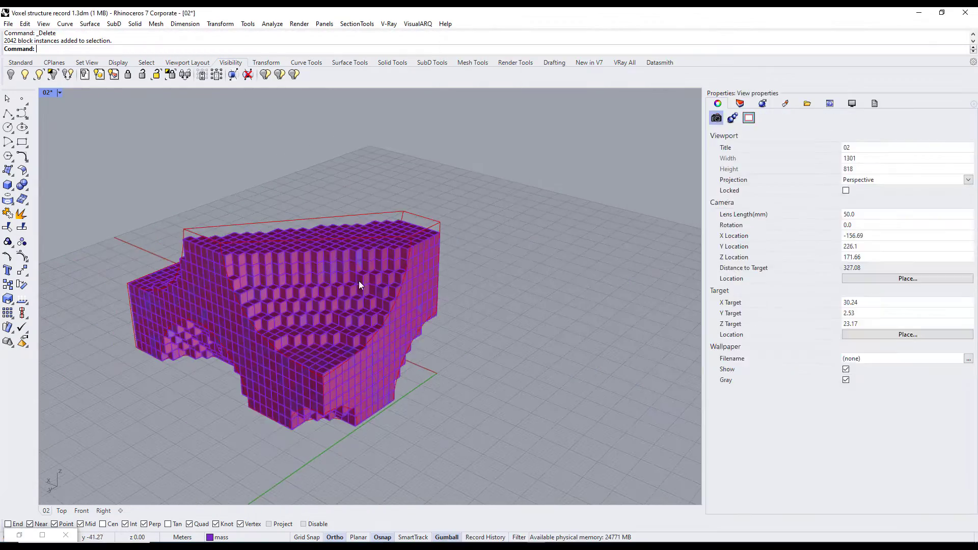
# - Move the baked block group sideways, clear of the Grasshopper preview of the building, and deselect it
pyautogui.click(359, 280)
pyautogui.scroll(-3, 390, 276)
pyautogui.moveTo(296, 301); pyautogui.dragTo(473, 257)
pyautogui.press('Escape')
# - Edit block V2 inside Group02, shift its face mesh 2.00 m out of place, and save the block
pyautogui.scroll(-2, 509, 264)
pyautogui.scroll(10, 543, 251)
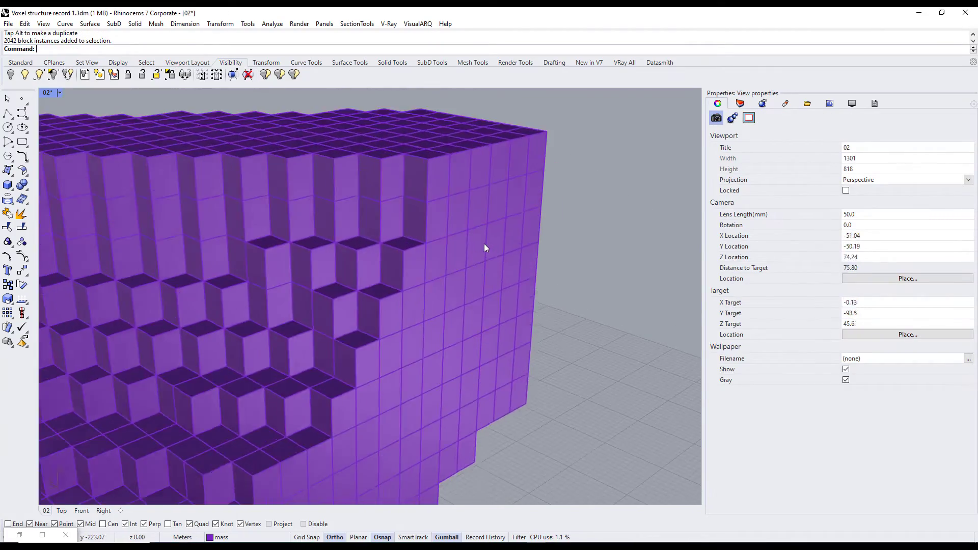
pyautogui.doubleClick(481, 241)
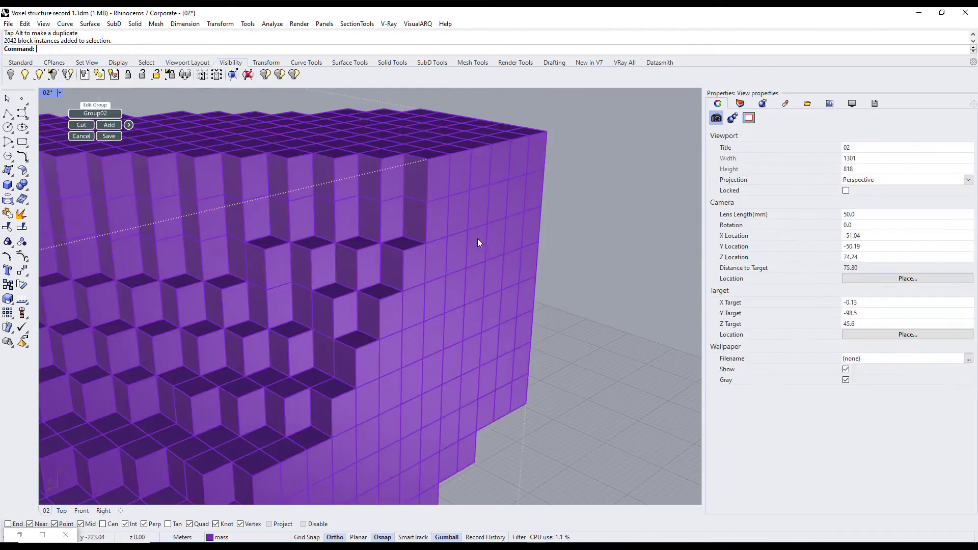
pyautogui.click(485, 252)
pyautogui.moveTo(489, 257); pyautogui.dragTo(512, 255)
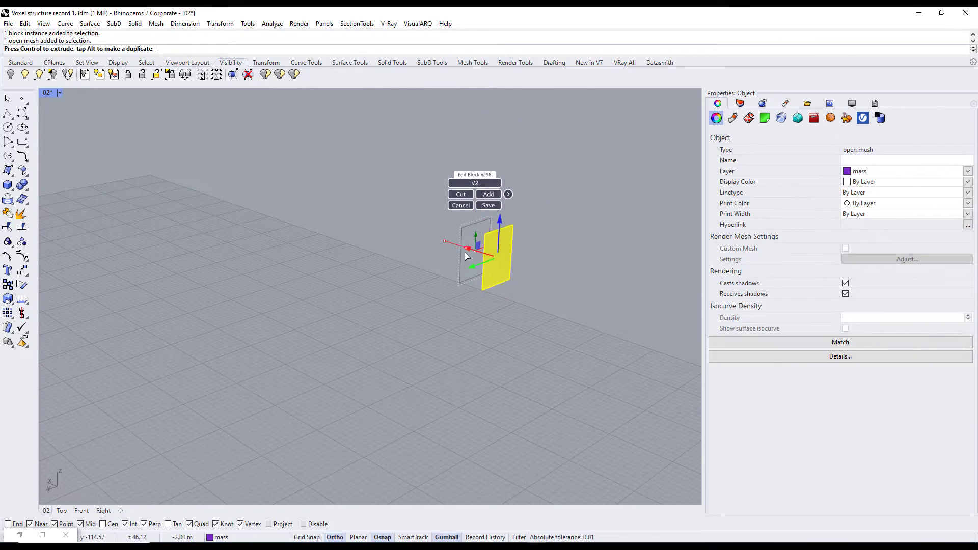
pyautogui.click(488, 205)
pyautogui.scroll(-6, 505, 213)
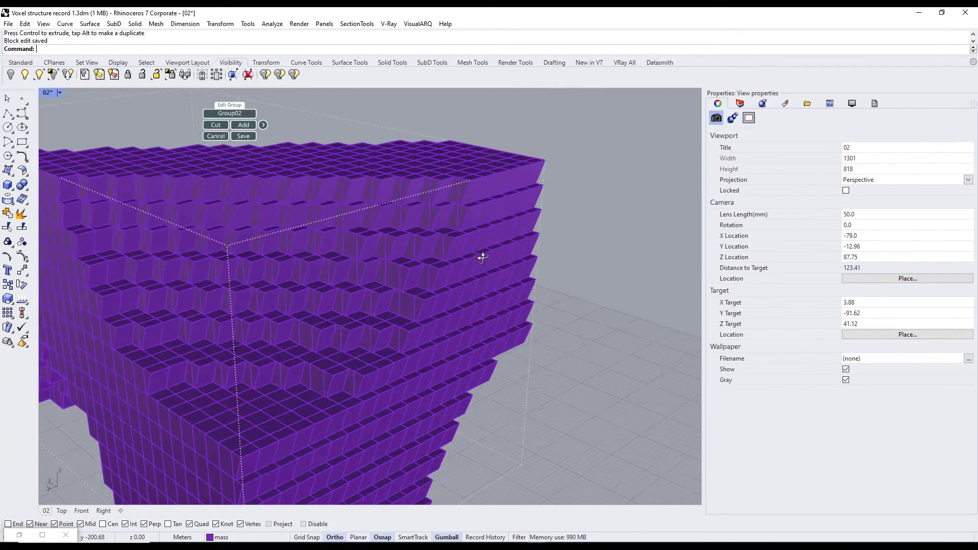
# - Restore the V2 face mesh to its original position and save the Group02 edit
pyautogui.moveTo(481, 256); pyautogui.dragTo(384, 261, button='right')
pyautogui.scroll(5, 520, 203)
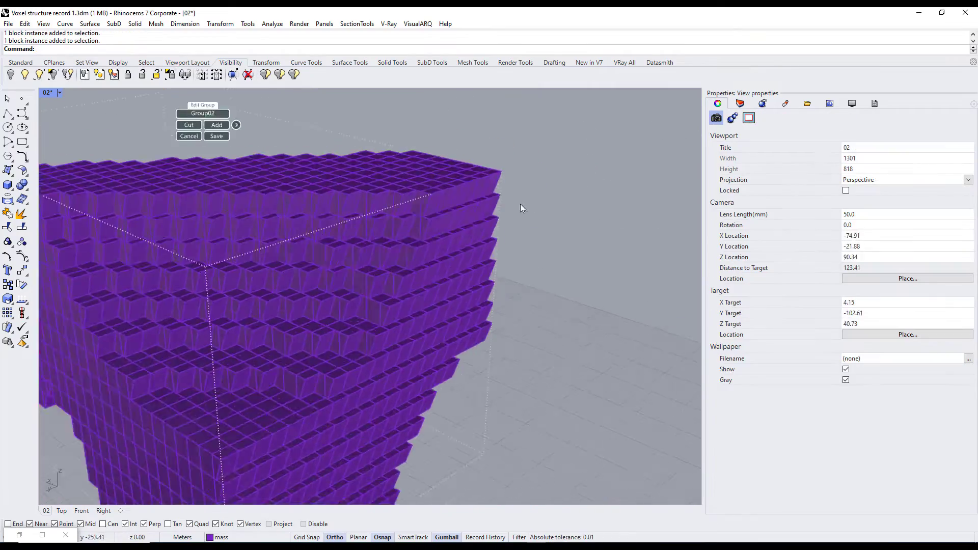
pyautogui.moveTo(520, 204); pyautogui.dragTo(499, 234, button='right')
pyautogui.click(499, 232)
pyautogui.click(288, 136)
# - Show the layer list and turn on the Detailed skin layer
pyautogui.scroll(-4, 484, 300)
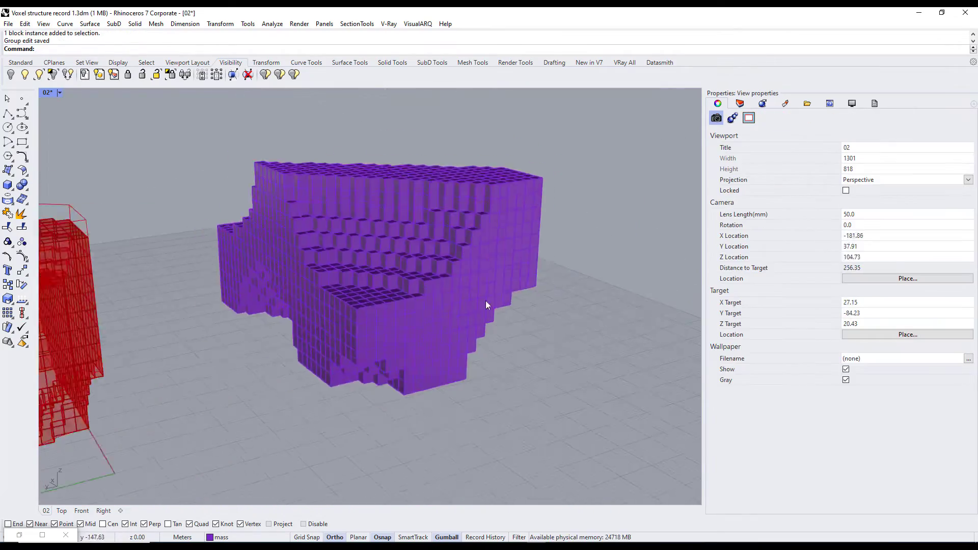
pyautogui.moveTo(485, 301); pyautogui.dragTo(586, 244, button='right')
pyautogui.click(739, 103)
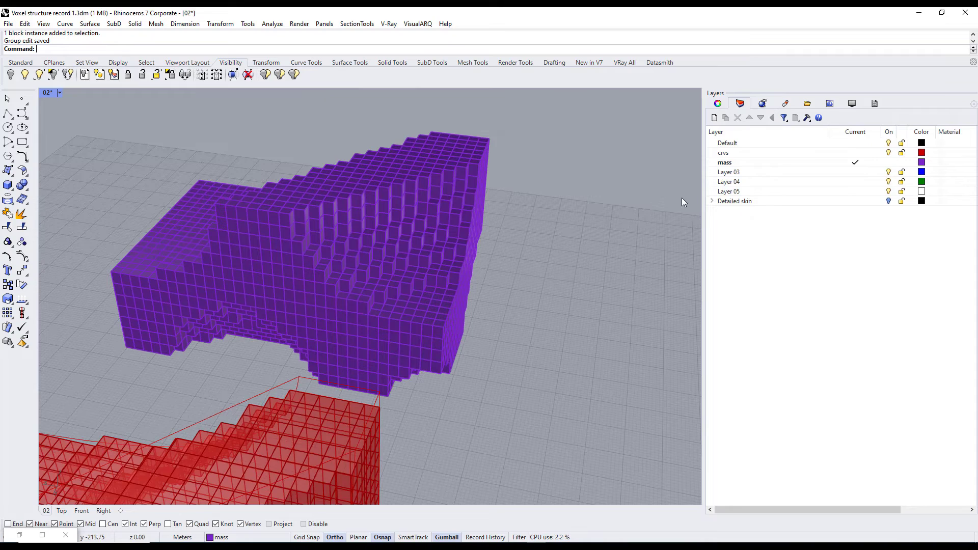
pyautogui.click(893, 203)
# - Examine the detailed facade panel and its triangular infill block up close
pyautogui.scroll(-5, 334, 246)
pyautogui.moveTo(334, 247); pyautogui.dragTo(321, 236, button='right')
pyautogui.scroll(8, 360, 286)
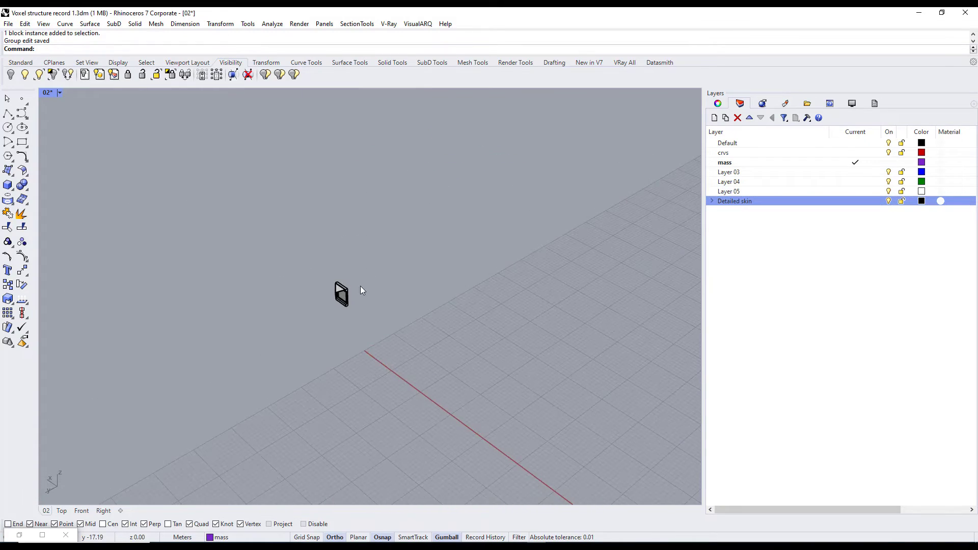
pyautogui.scroll(5, 359, 285)
pyautogui.keyDown('shift'); pyautogui.moveTo(298, 309); pyautogui.dragTo(442, 215, button='right'); pyautogui.keyUp('shift')
pyautogui.scroll(3, 442, 215)
pyautogui.click(428, 223)
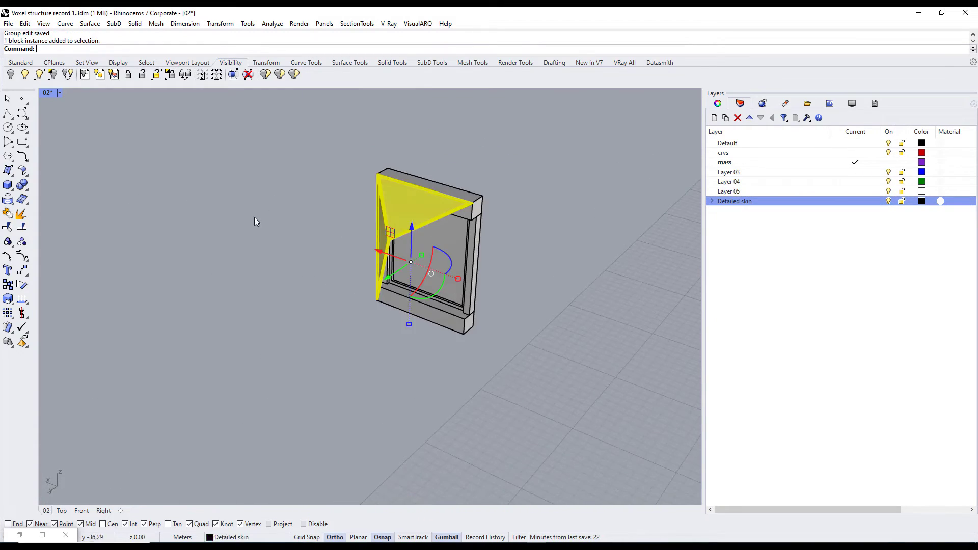
pyautogui.click(254, 222)
# - Copy the complete detailed facade panel from its upper corner to a matching face corner on the baked purple building
pyautogui.scroll(-3, 306, 234)
pyautogui.moveTo(306, 234); pyautogui.dragTo(377, 151, button='right')
pyautogui.moveTo(377, 151); pyautogui.dragTo(525, 314)
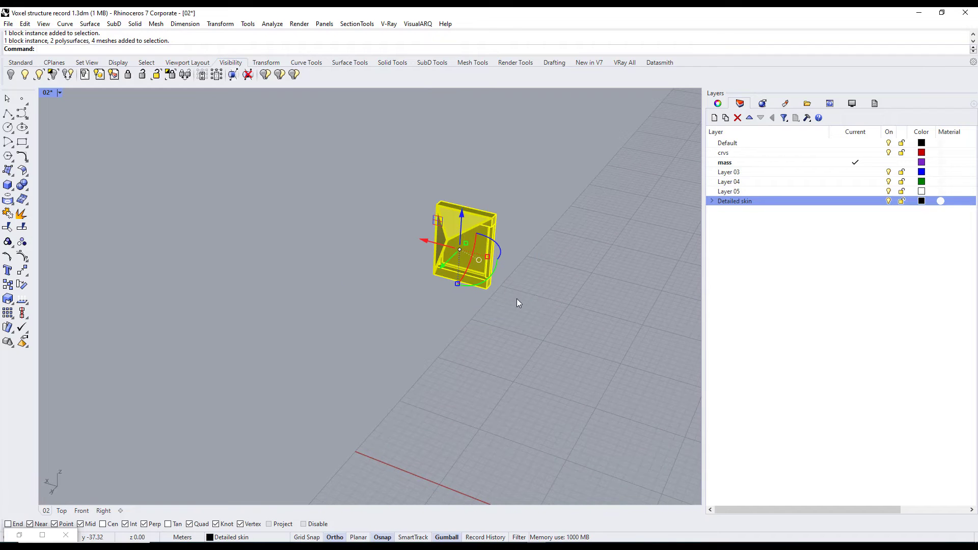
pyautogui.click(8, 284)
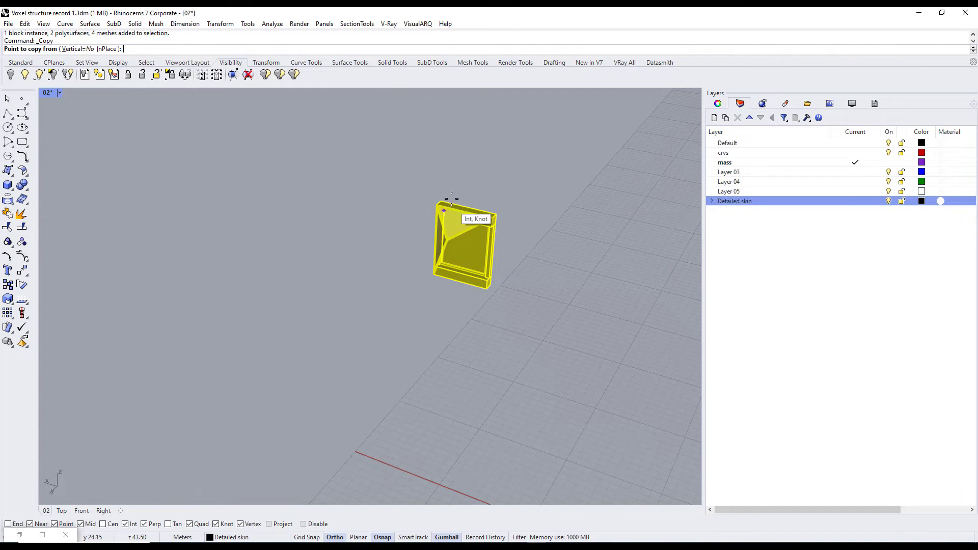
pyautogui.click(443, 205)
pyautogui.scroll(-5, 443, 213)
pyautogui.keyDown('shift'); pyautogui.moveTo(353, 293); pyautogui.dragTo(207, 292, button='right'); pyautogui.keyUp('shift')
pyautogui.scroll(8, 386, 262)
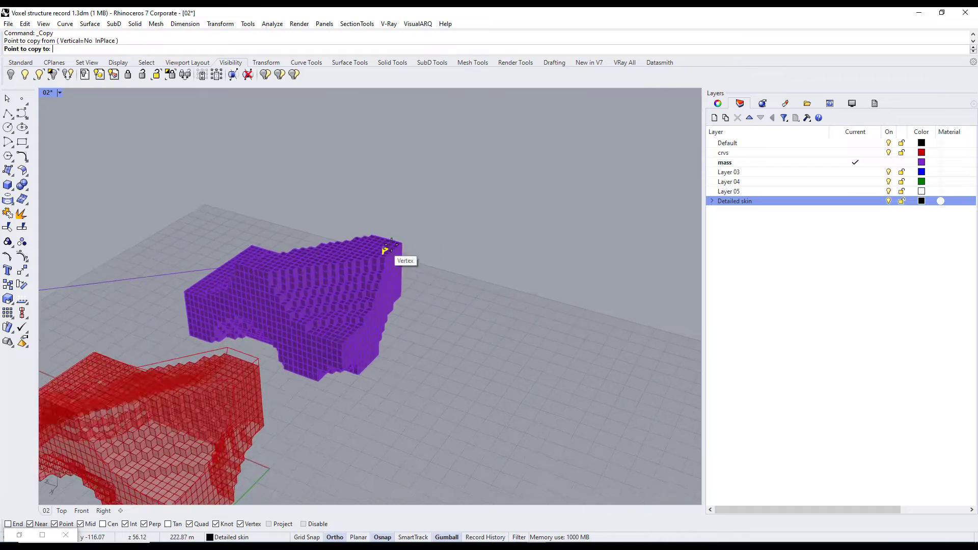
pyautogui.click(383, 328)
pyautogui.press('Return')
pyautogui.scroll(3, 450, 321)
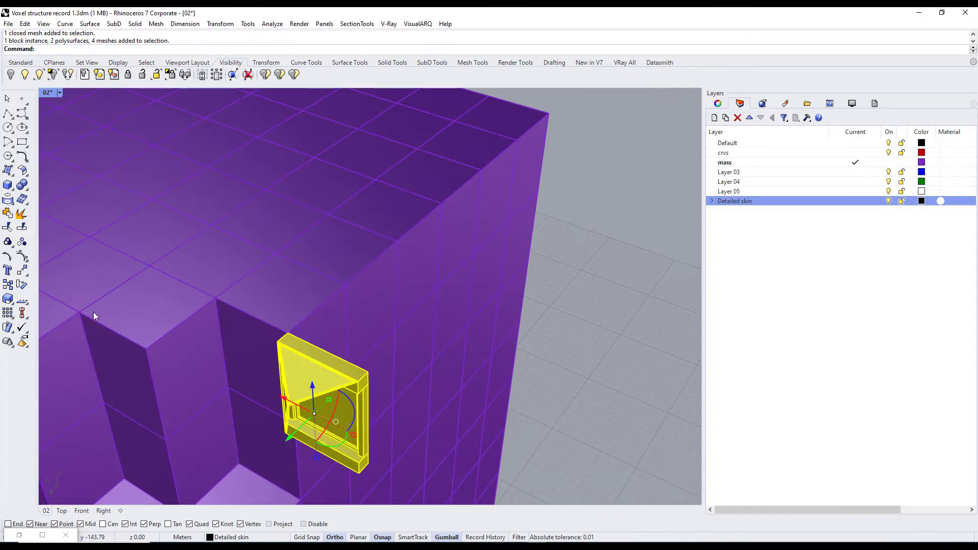
# - Open block V2 for editing, replace its plain face mesh with the pasted detailed panel, and save the block
pyautogui.doubleClick(305, 334)
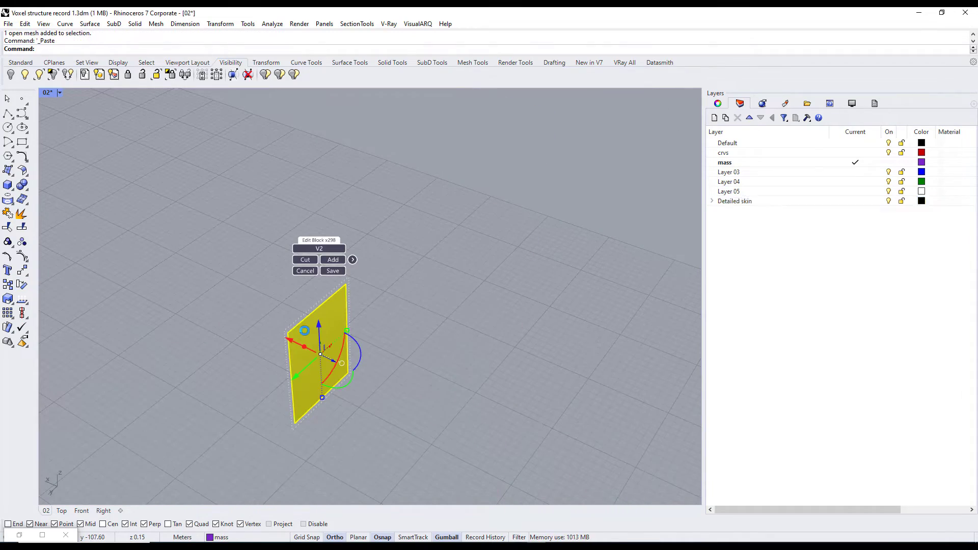
pyautogui.press('Delete')
pyautogui.keyDown('shift'); pyautogui.moveTo(276, 328); pyautogui.dragTo(478, 300, button='right'); pyautogui.keyUp('shift')
pyautogui.scroll(2, 507, 288)
pyautogui.click(506, 288)
pyautogui.scroll(-4, 280, 242)
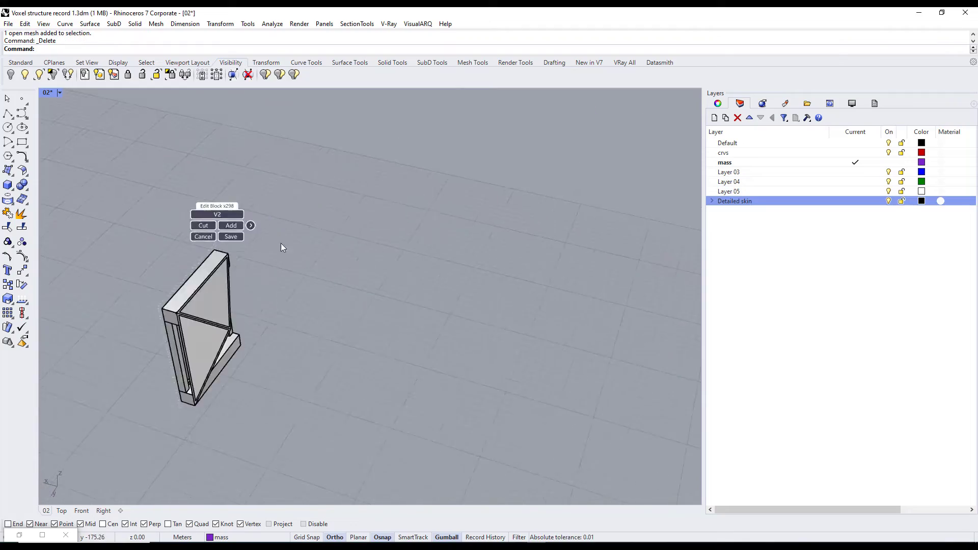
pyautogui.moveTo(280, 243); pyautogui.dragTo(253, 246, button='right')
pyautogui.click(280, 217)
pyautogui.scroll(-4, 338, 236)
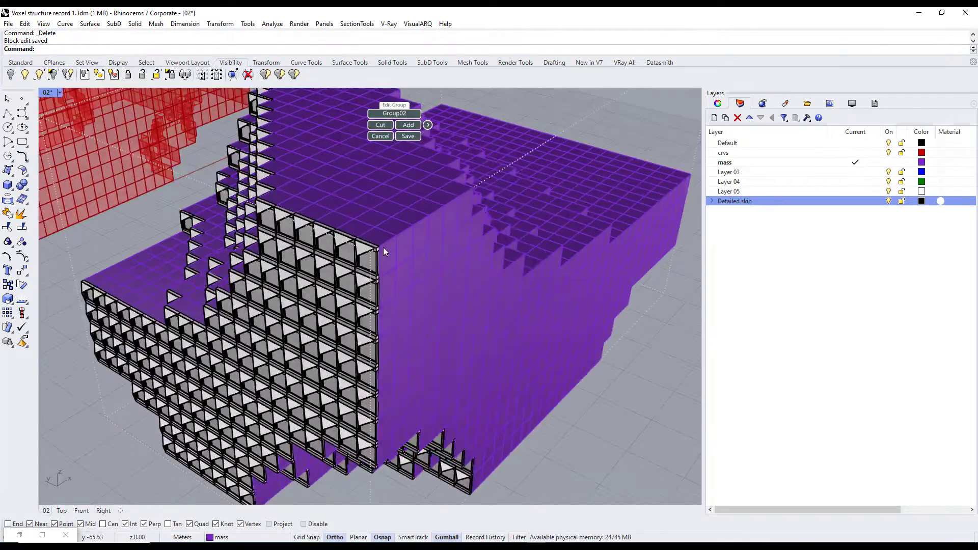
# - Open block V4 for editing, reposition the pasted detailed panel, and delete the plain purple face mesh
pyautogui.doubleClick(383, 247)
pyautogui.moveTo(256, 261); pyautogui.dragTo(326, 351)
pyautogui.moveTo(326, 352); pyautogui.dragTo(336, 326, button='right')
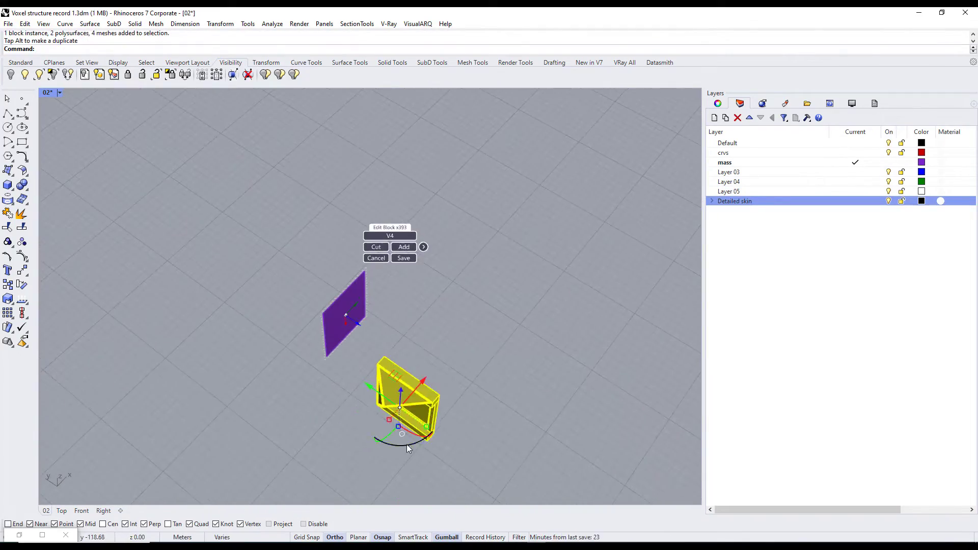
pyautogui.click(338, 316)
pyautogui.press('Delete')
pyautogui.scroll(4, 412, 321)
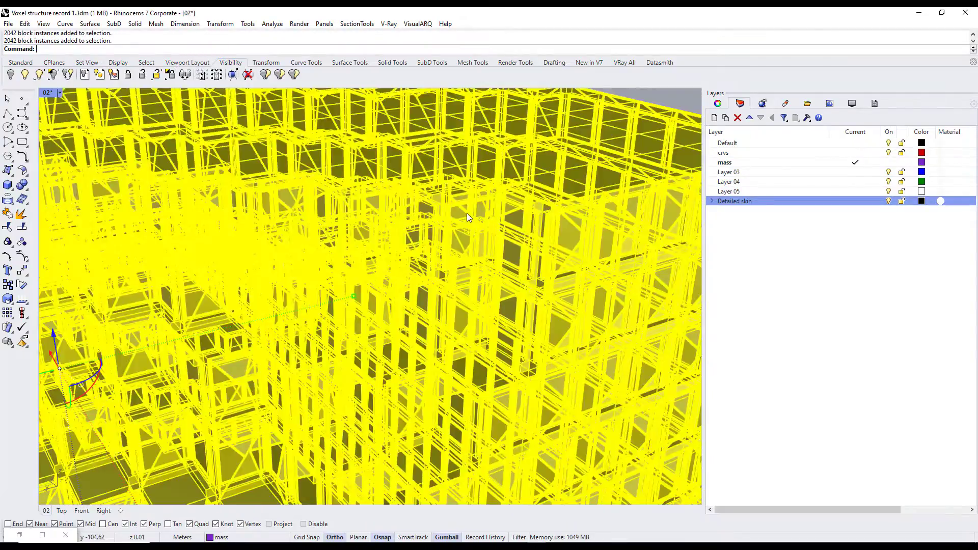
# - Select all instances of block V3 from one stepped facade panel using SelBlockInstanceNamed, and isolate them
pyautogui.moveTo(459, 211); pyautogui.dragTo(265, 203)
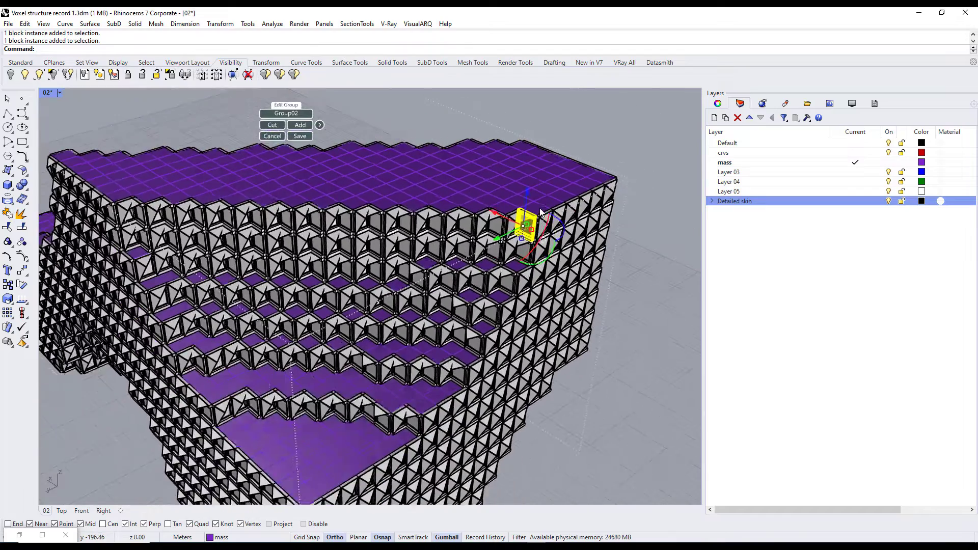
pyautogui.write('BlockInstanceNamed')
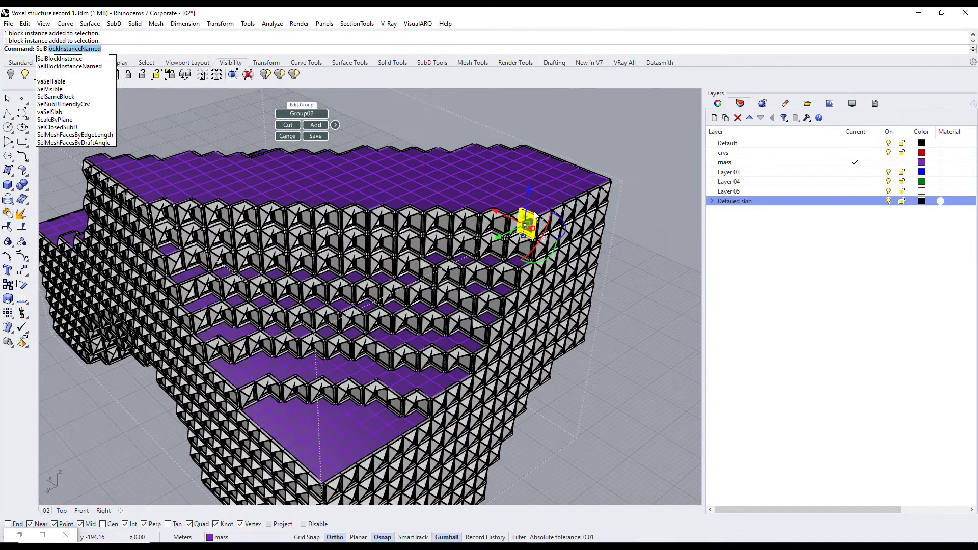
pyautogui.press('Return')
pyautogui.press('Return')
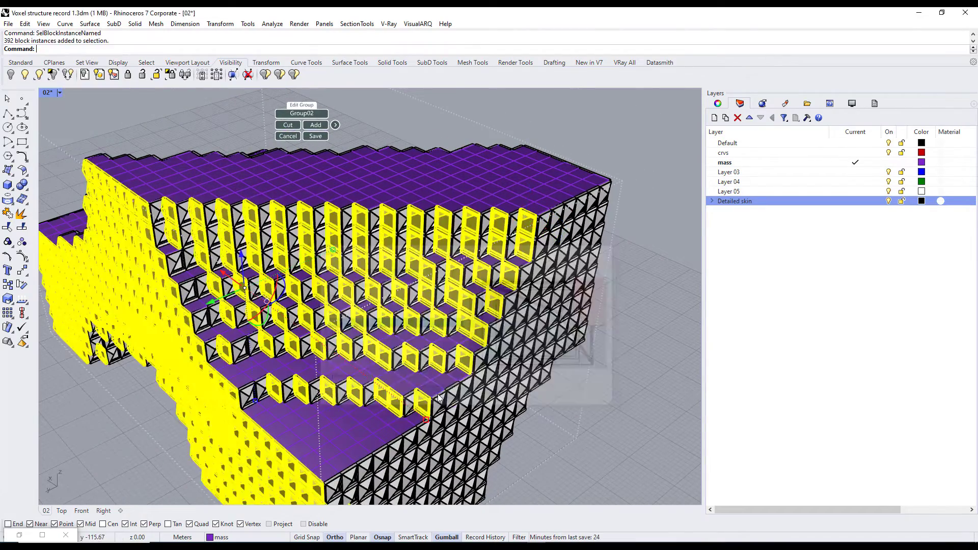
pyautogui.click(56, 74)
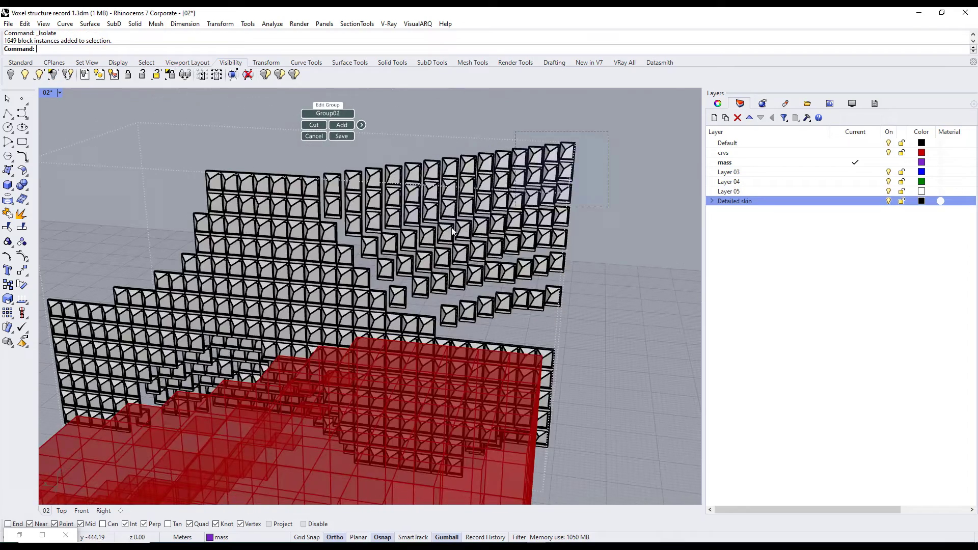
# - Select the scattered V3 panels on the stepped terraces, leaving out the continuous flat facade, and separate them with MakeUnique
pyautogui.moveTo(609, 267); pyautogui.dragTo(344, 192)
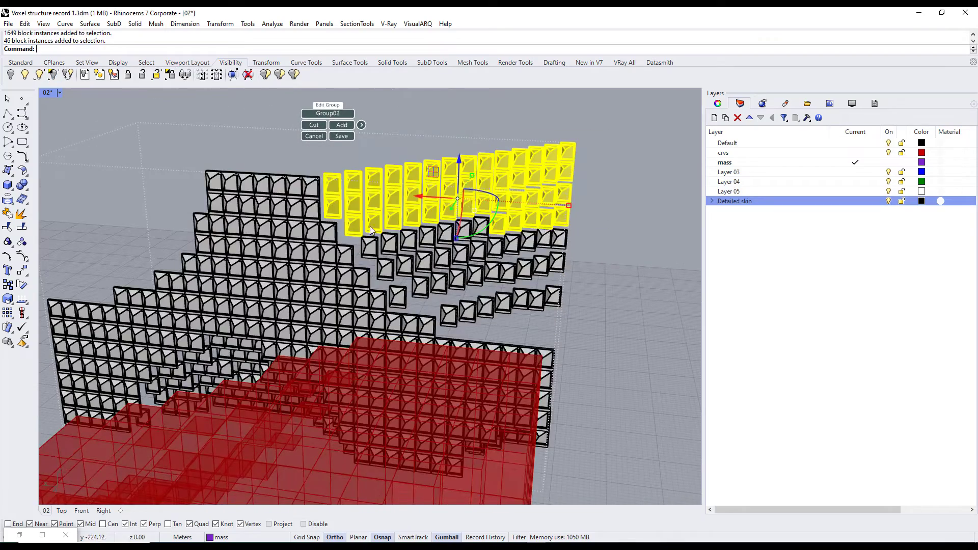
pyautogui.scroll(3, 341, 195)
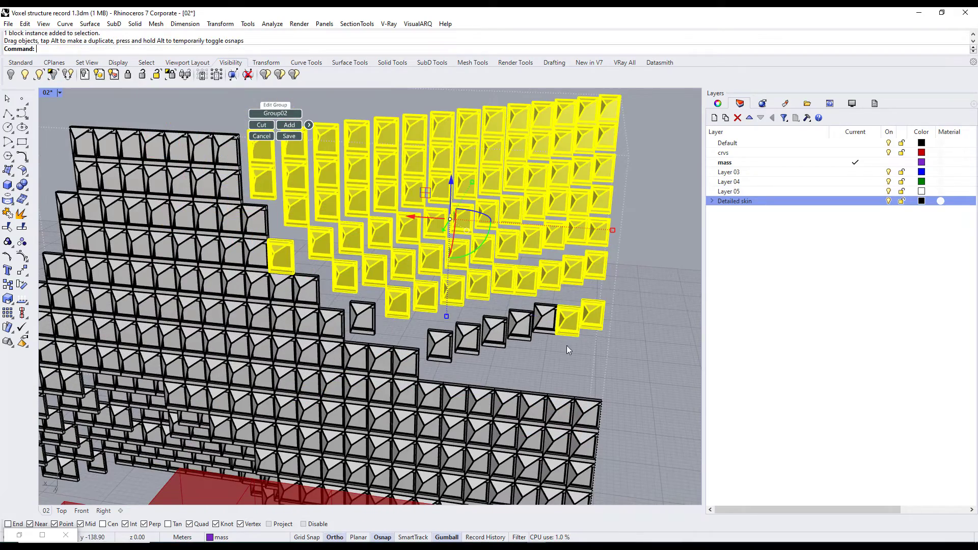
pyautogui.keyDown('shift'); pyautogui.moveTo(560, 367); pyautogui.dragTo(356, 310); pyautogui.keyUp('shift')
pyautogui.keyDown('shift'); pyautogui.click(356, 310); pyautogui.keyUp('shift')
pyautogui.keyDown('ctrl'); pyautogui.click(356, 310); pyautogui.keyUp('ctrl')
pyautogui.moveTo(356, 310); pyautogui.dragTo(397, 245, button='right')
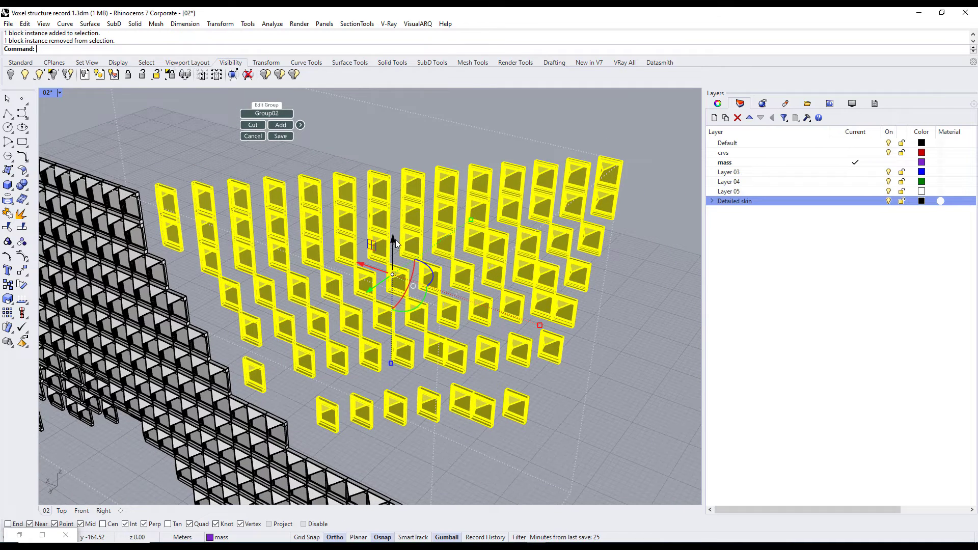
pyautogui.write('keUnique')
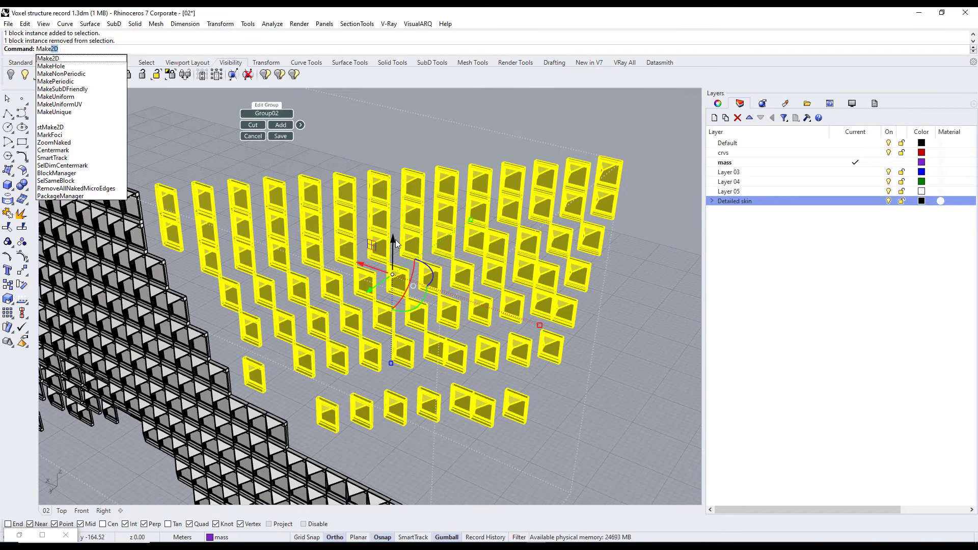
pyautogui.press('Return')
# - Open the unique block V3#1 for editing, delete the triangular infill from its frame, and save the block
pyautogui.scroll(5, 405, 244)
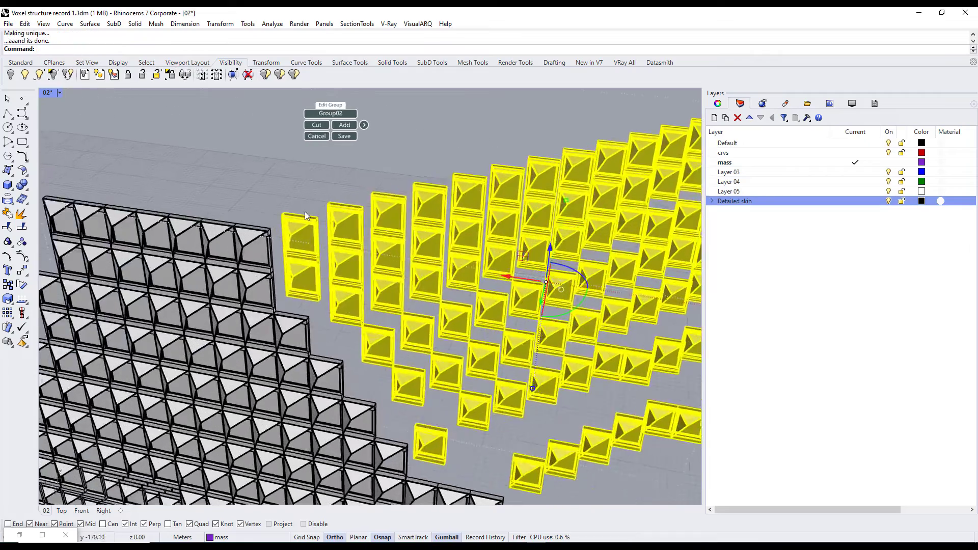
pyautogui.click(296, 245)
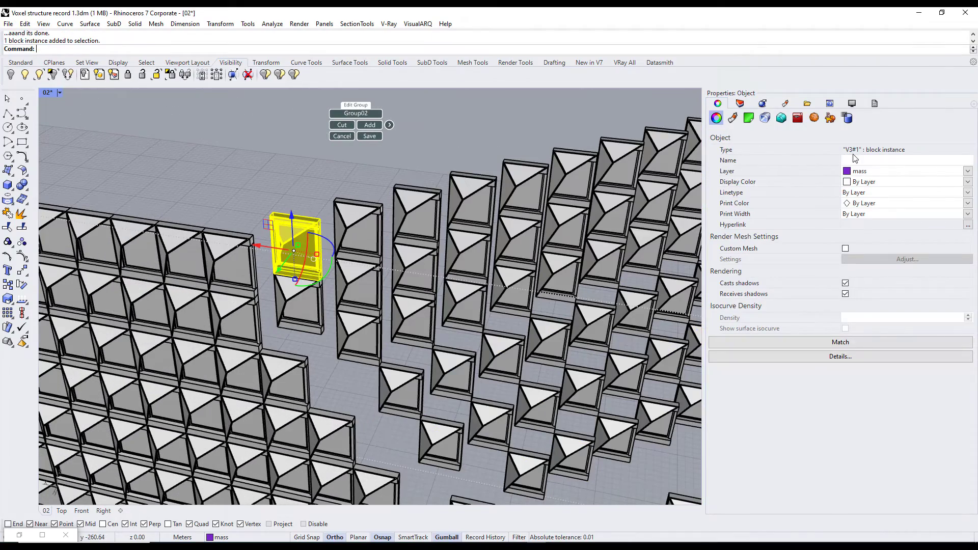
pyautogui.scroll(-3, 701, 224)
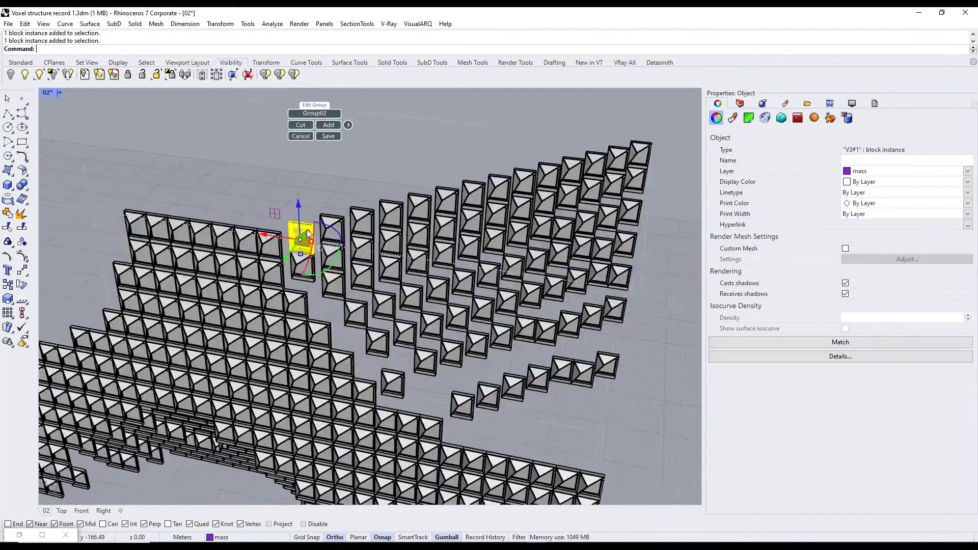
pyautogui.scroll(4, 321, 239)
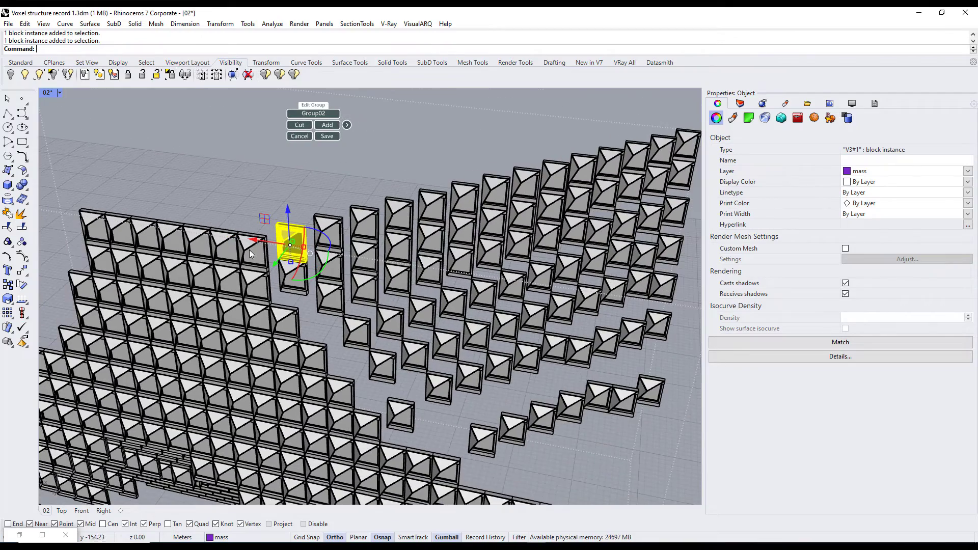
pyautogui.doubleClick(286, 244)
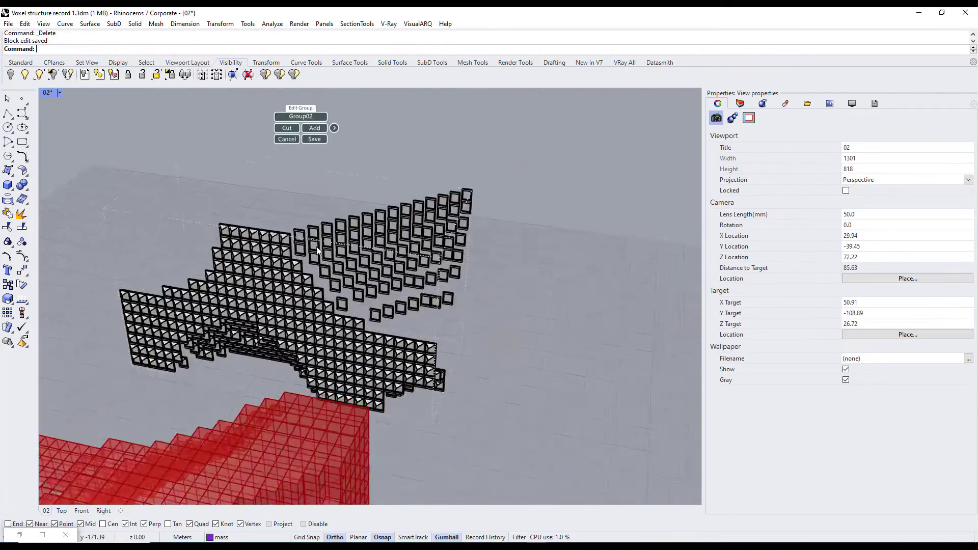
# - Select the remaining V3 block instances in the recessed, stepped lower parts of the isolated facade
pyautogui.scroll(3, 319, 336)
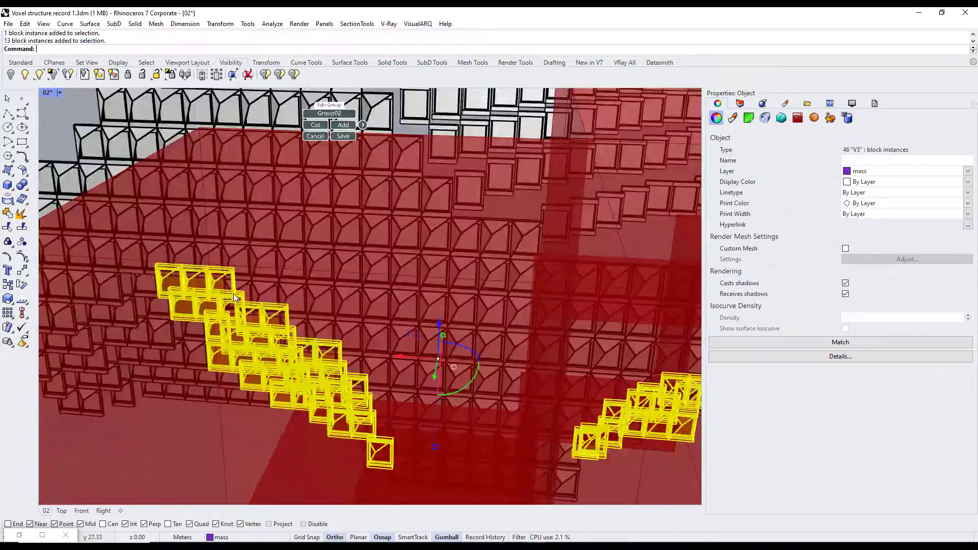
pyautogui.moveTo(234, 294); pyautogui.dragTo(286, 249)
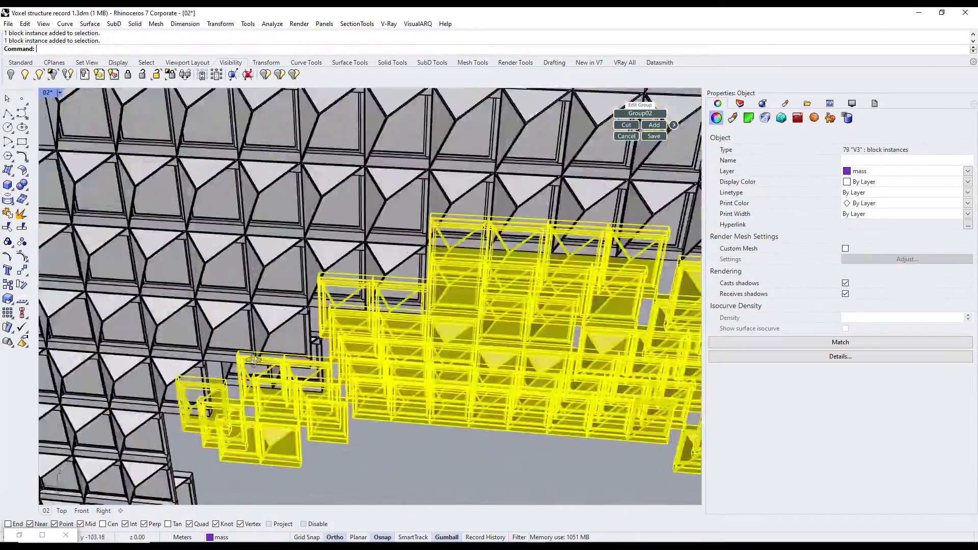
pyautogui.keyDown('shift'); pyautogui.click(251, 365); pyautogui.keyUp('shift')
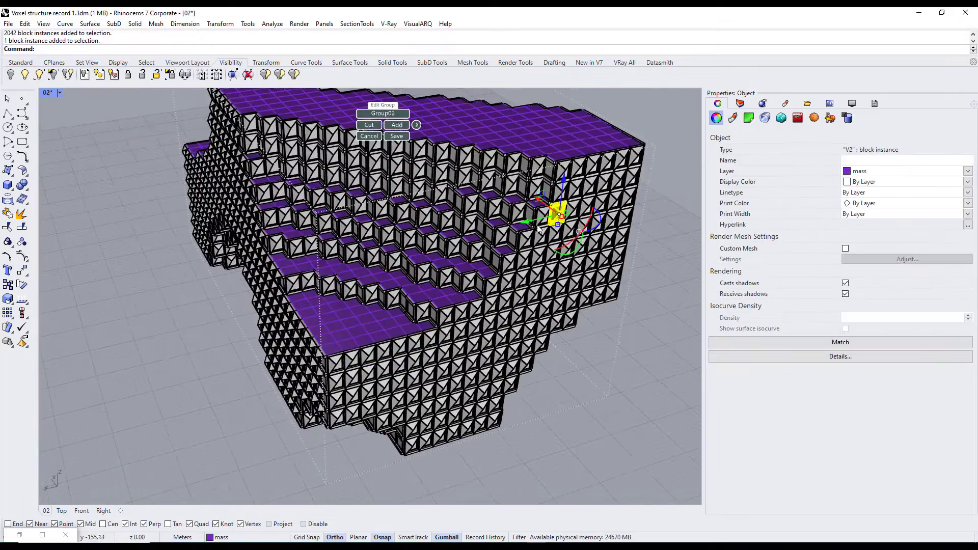
# - Isolate all V2 block instances and select those on the stepped and recessed parts, excluding the continuous flat facade
pyautogui.click(52, 74)
pyautogui.click(54, 76)
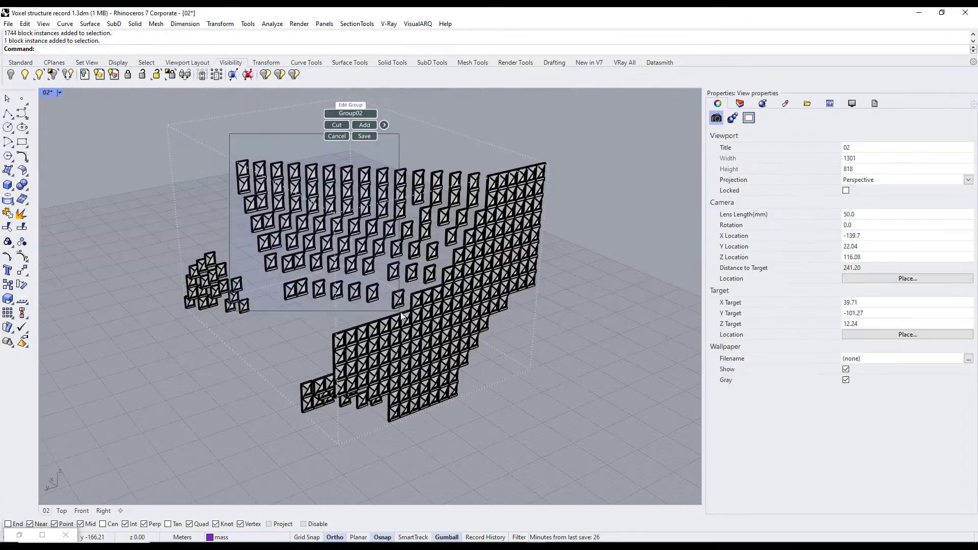
pyautogui.moveTo(265, 285); pyautogui.dragTo(441, 346, button='right')
# - Undo the replacement of the selected V2 instances with block definition V3#1, and make them unique instead
pyautogui.write('Rep')
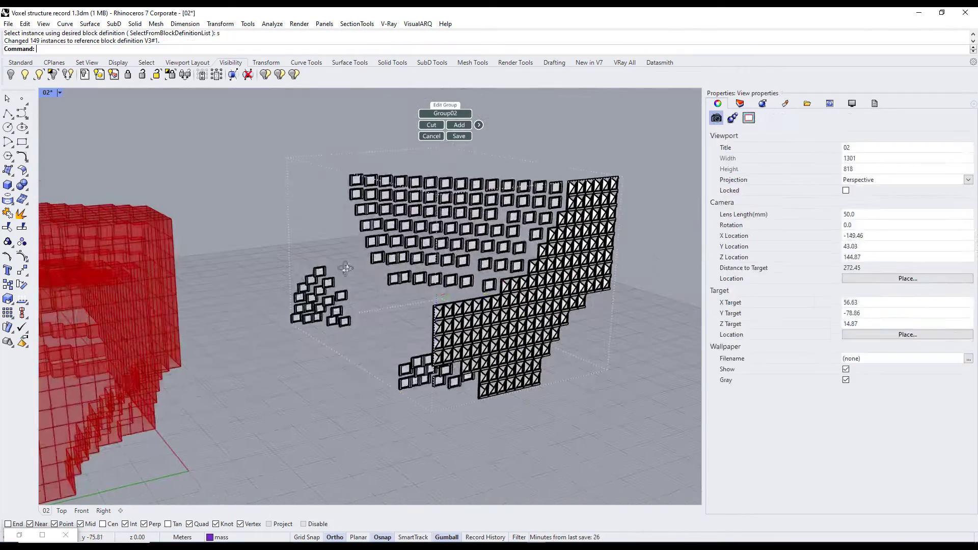
pyautogui.hotkey('ctrl', 'z')
pyautogui.write('Make')
pyautogui.press('Escape')
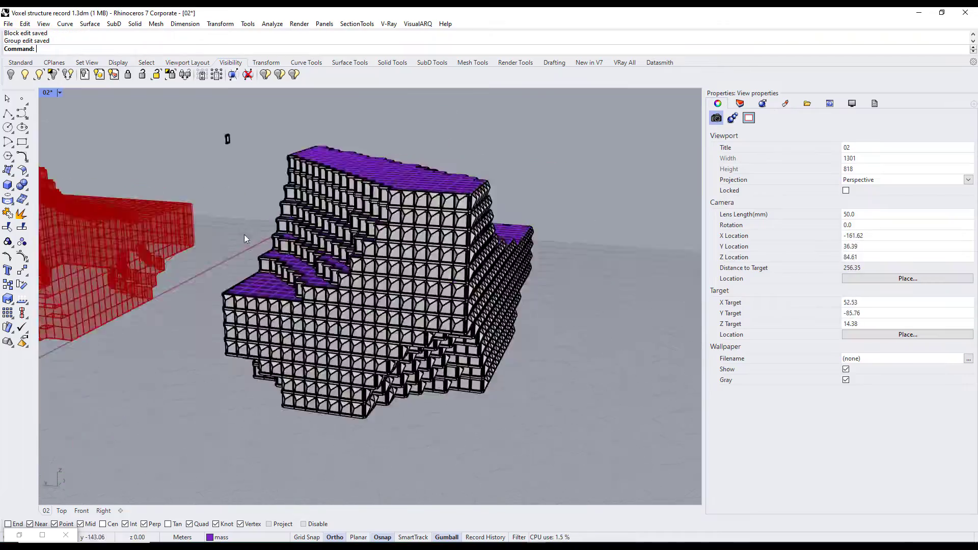
# - Isolate the V1 block instances, select those on the stepped and recessed parts, and make them unique
pyautogui.scroll(5, 243, 234)
pyautogui.hotkey('ctrl', 'a')
pyautogui.click(249, 232)
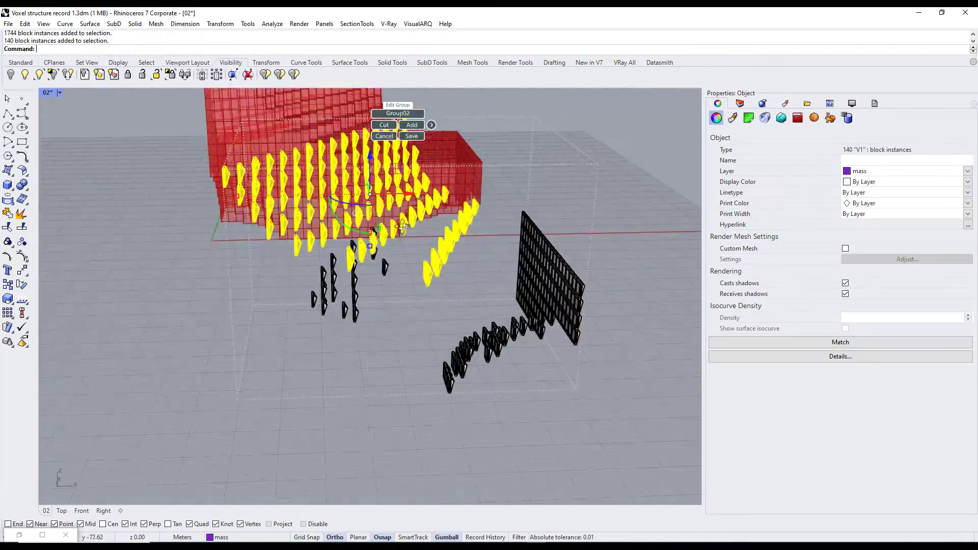
pyautogui.moveTo(127, 204); pyautogui.dragTo(313, 365, button='right')
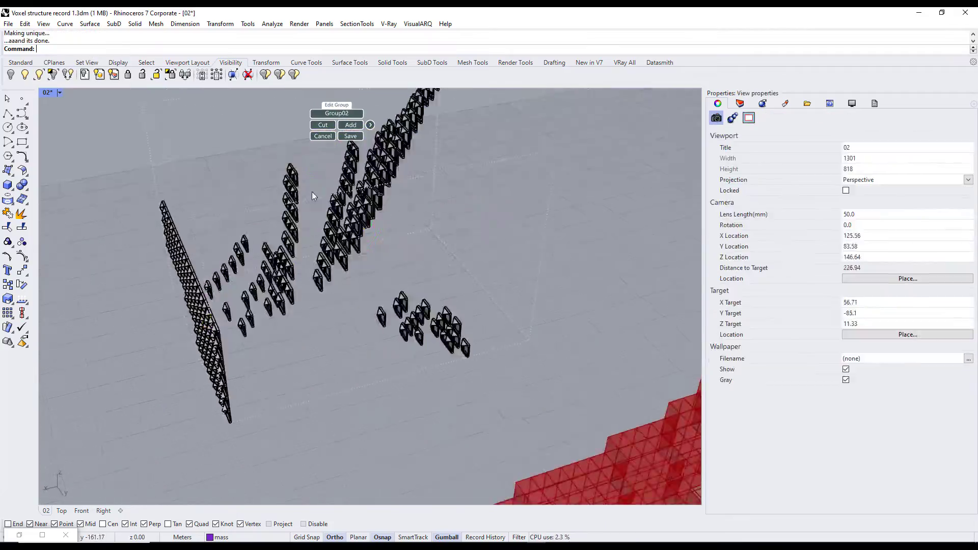